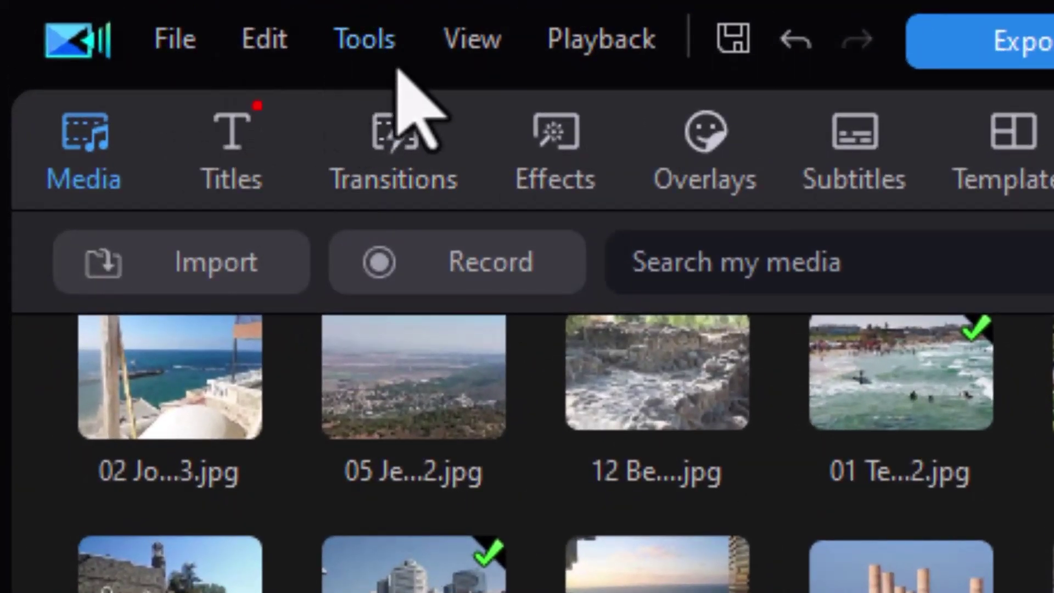
- Launch the Slideshow Creator and import the eleven photos, 01 Tel Aviv 2 through 03 Caesarea 5, from the media library
left_click(363, 47)
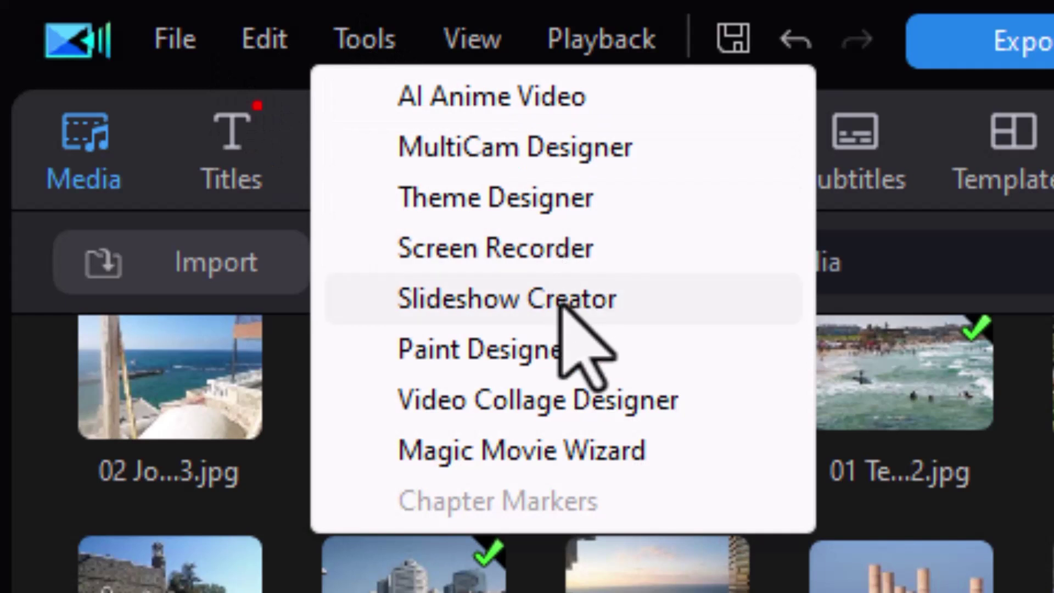
left_click(561, 303)
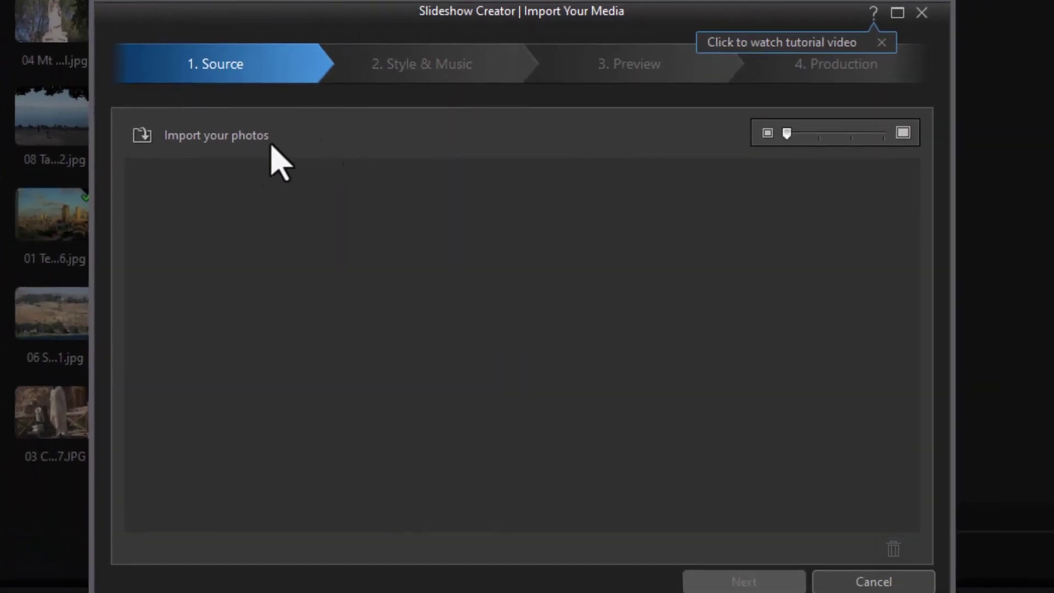
left_click(240, 136)
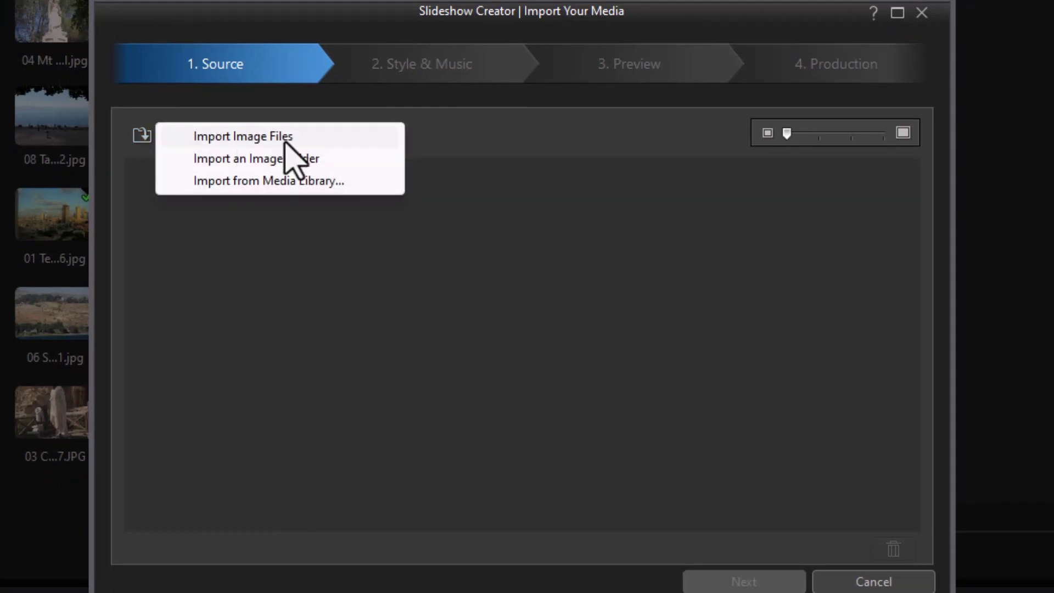
left_click(310, 182)
left_click(483, 192)
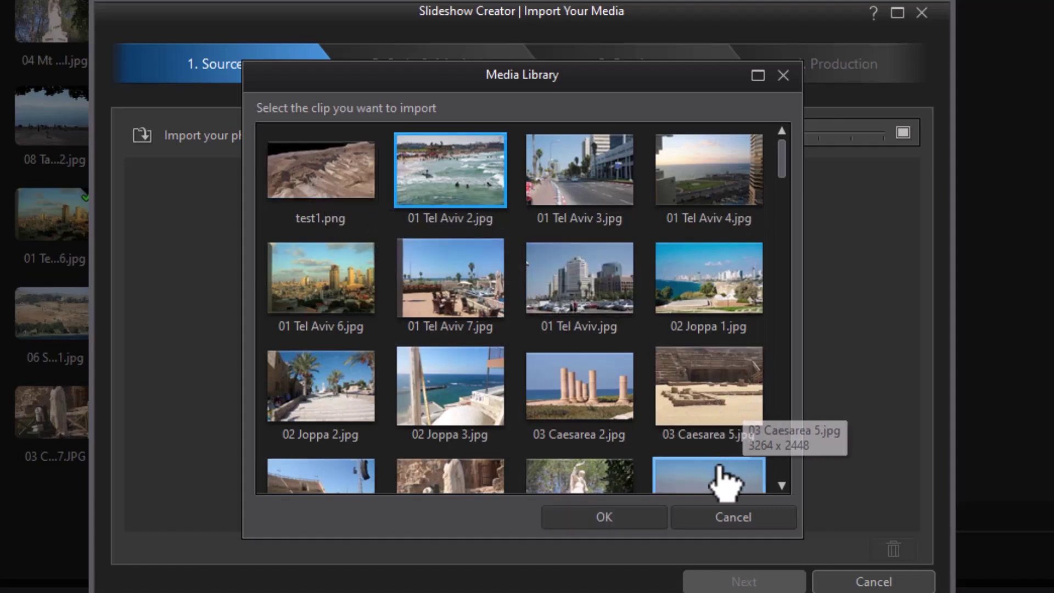
left_click(714, 424, "shift")
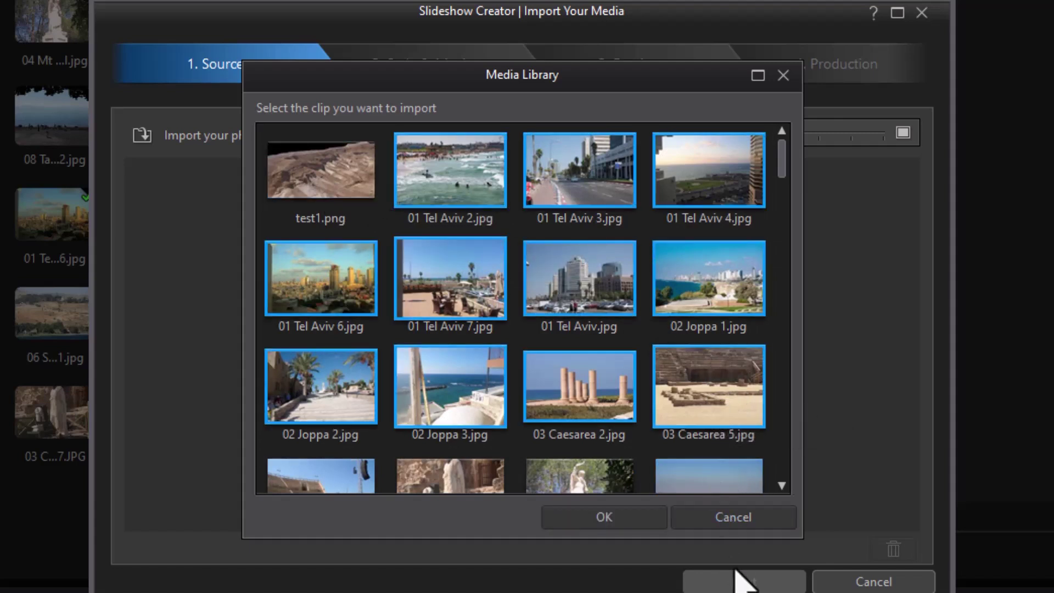
left_click(621, 521)
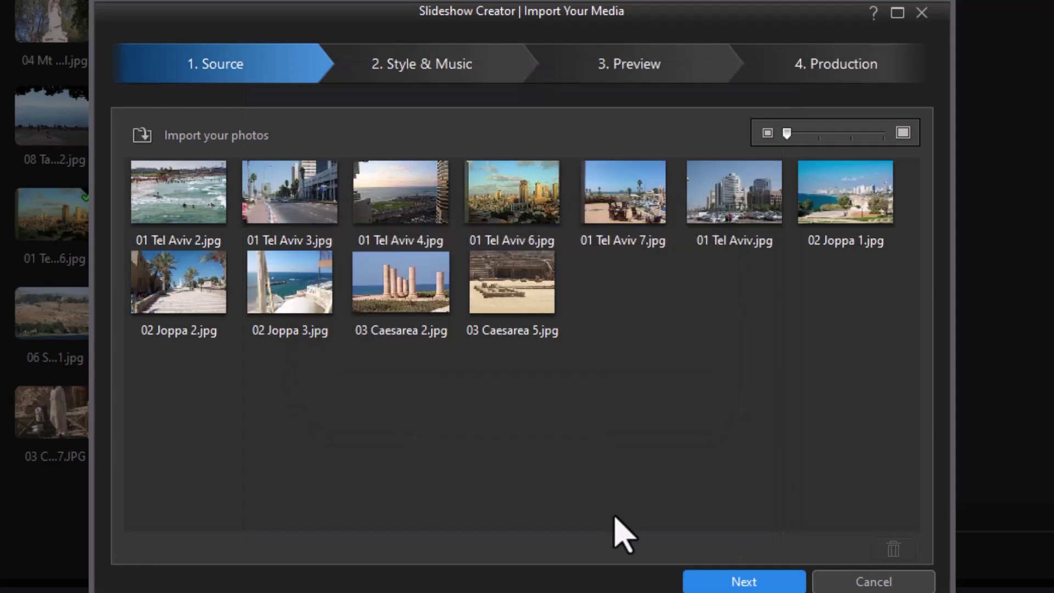
- Pick the Modern Album (Theme Designer) style from the style list and continue to the Preview step
left_click(777, 581)
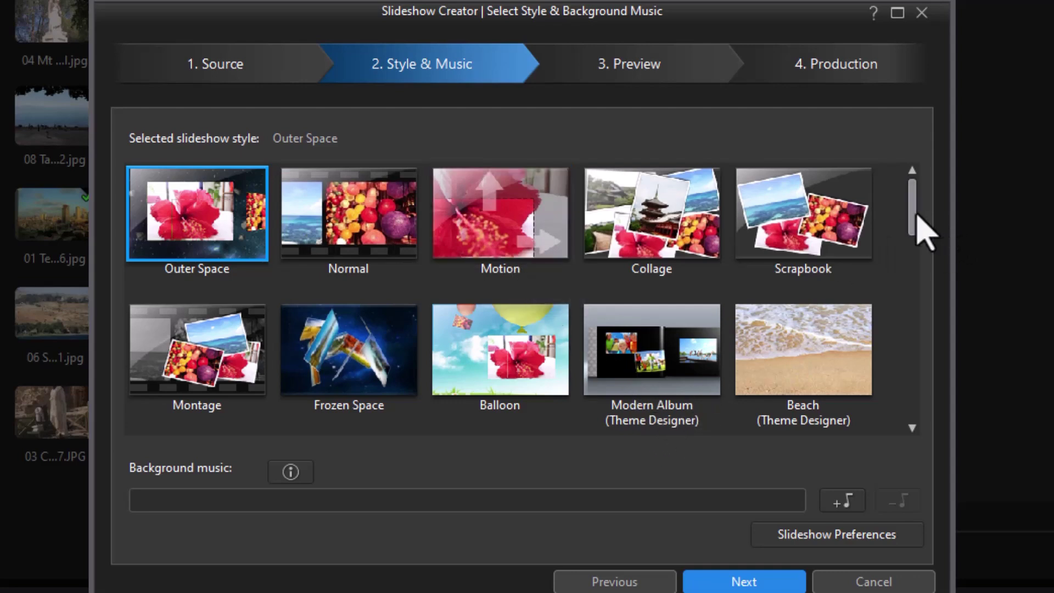
left_click_drag(915, 222, 901, 421)
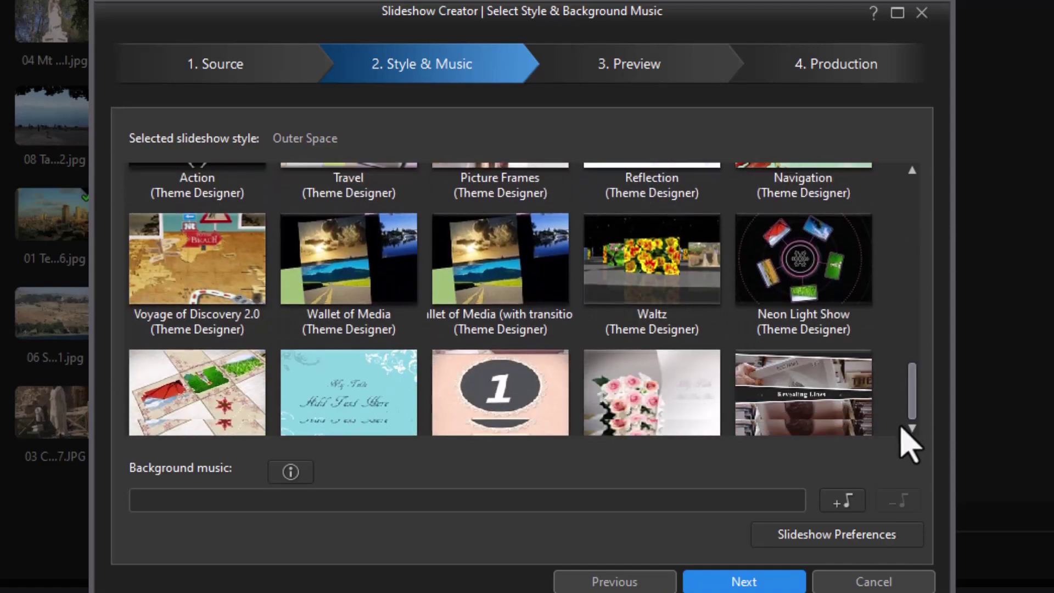
scroll(917, 164, "up", 10)
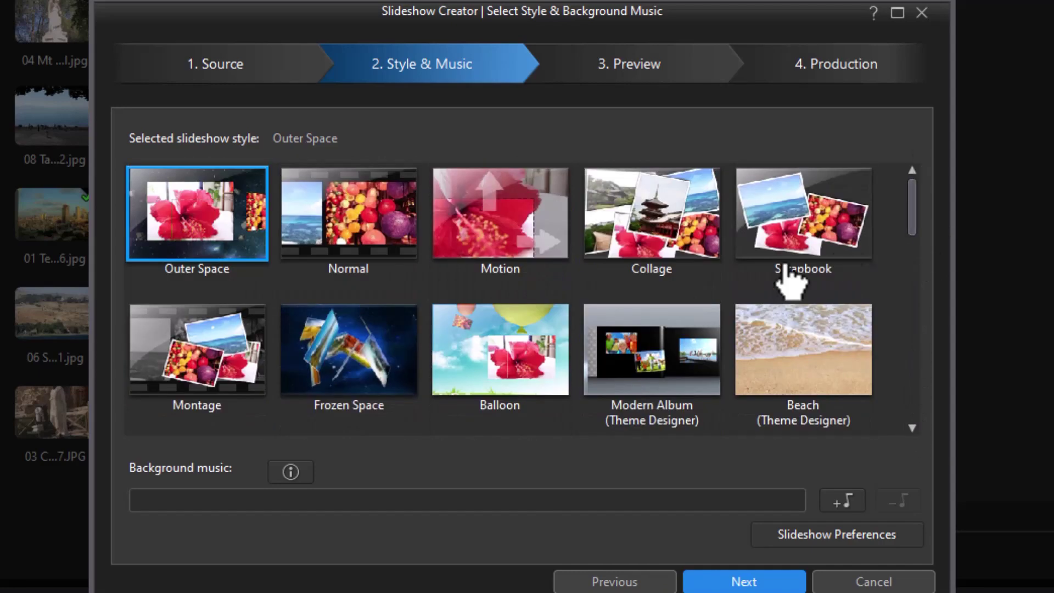
left_click(649, 367)
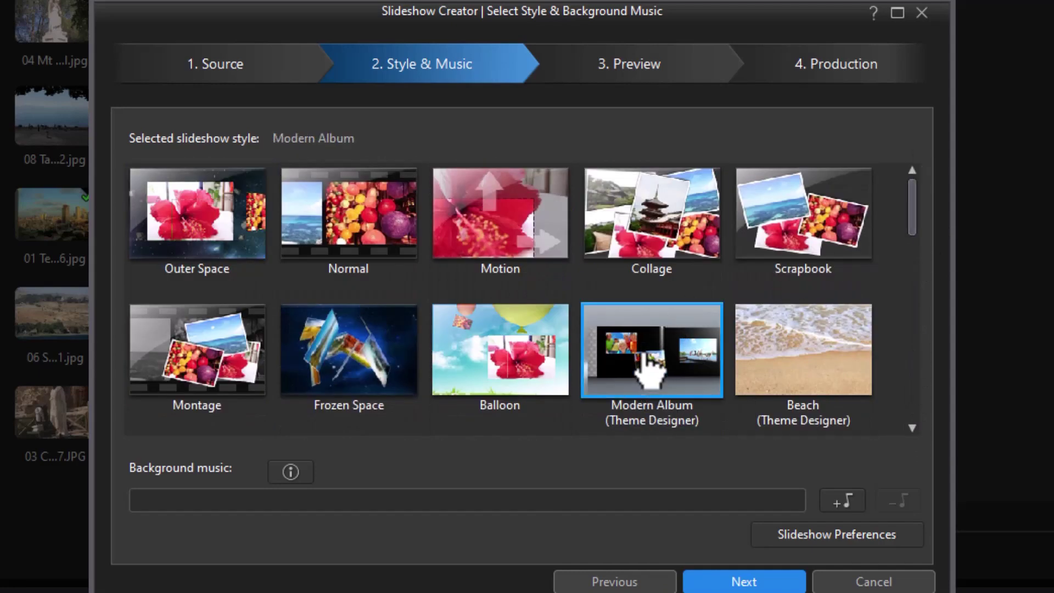
left_click(758, 581)
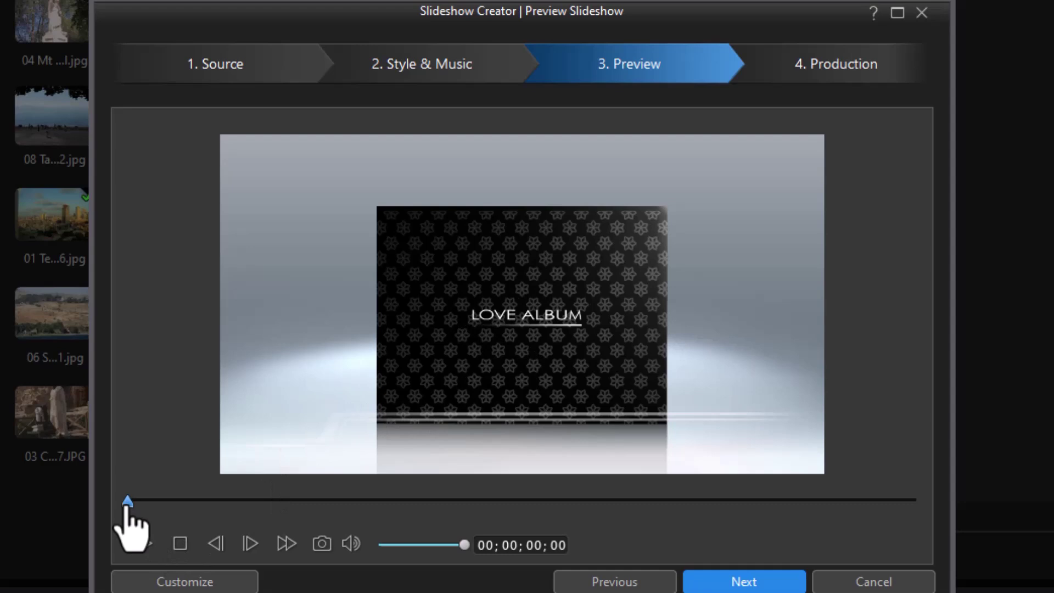
- Scrub the Modern Album preview through to its closing 'The End' scene
left_click_drag(126, 506, 905, 502)
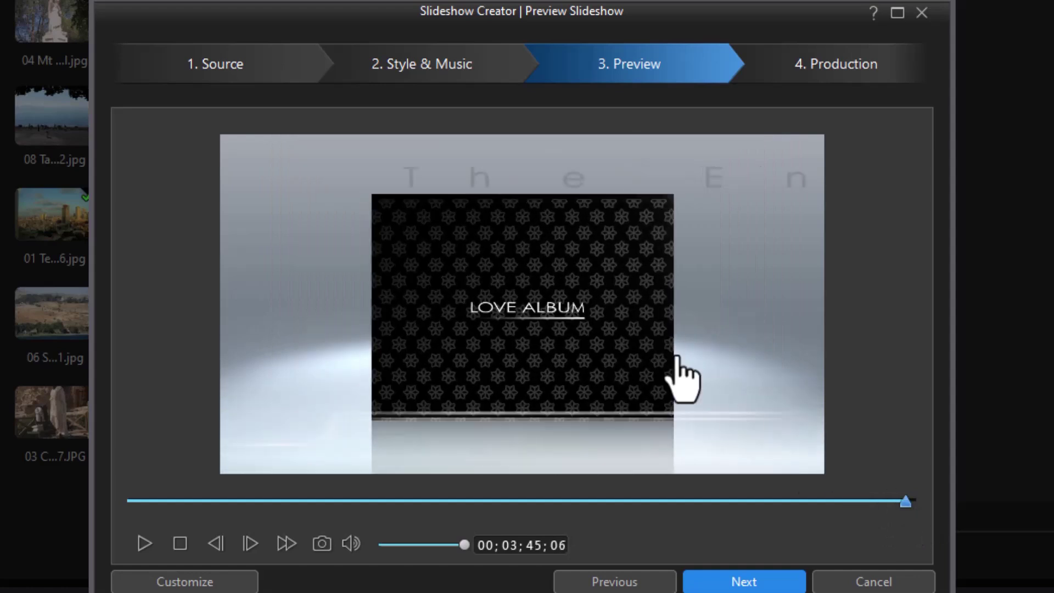
- Open the Modern Album slideshow in Theme Designer with Customize
left_click(191, 582)
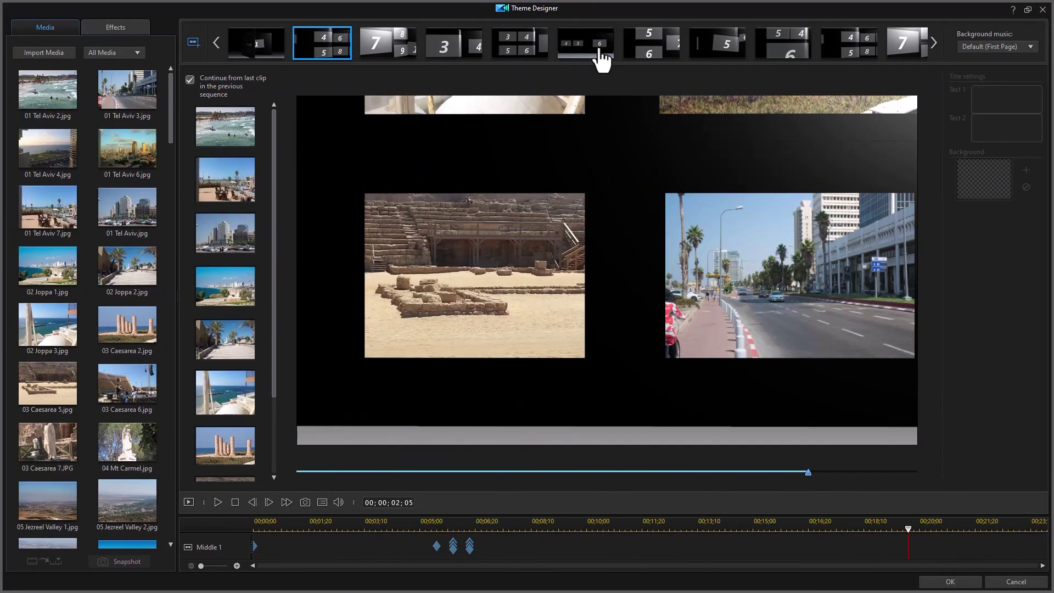
- Delete the Middle 5, Middle 6 and Middle 7 sequences from the theme
left_click(601, 54)
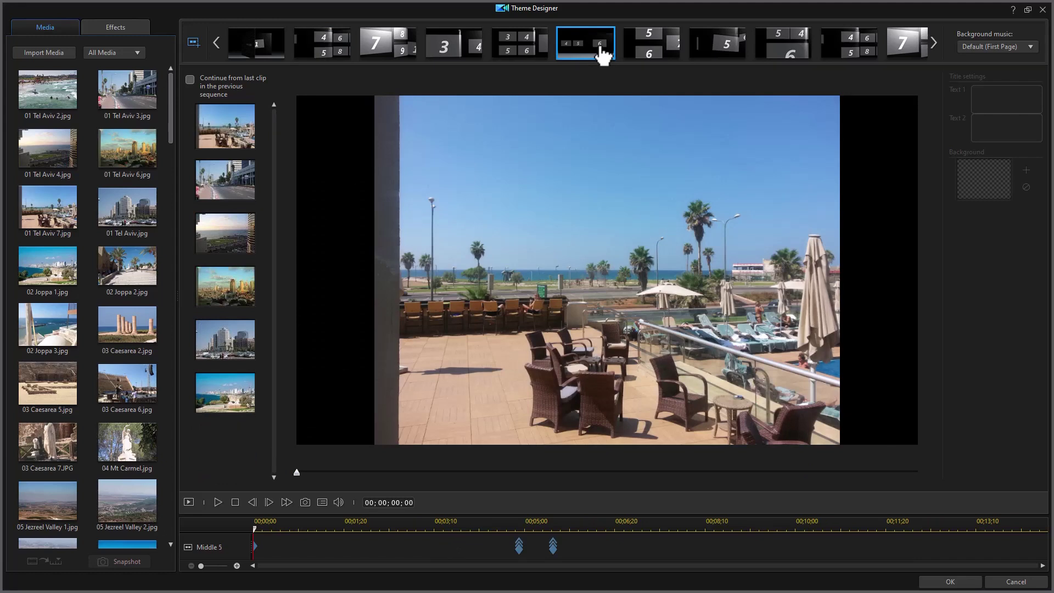
key("Right")
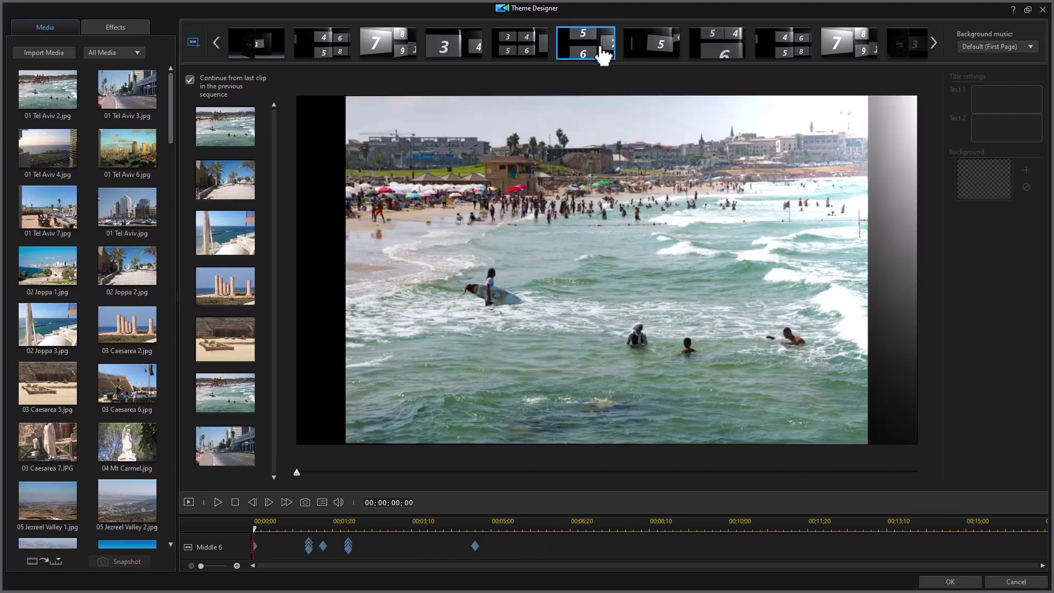
key("Right")
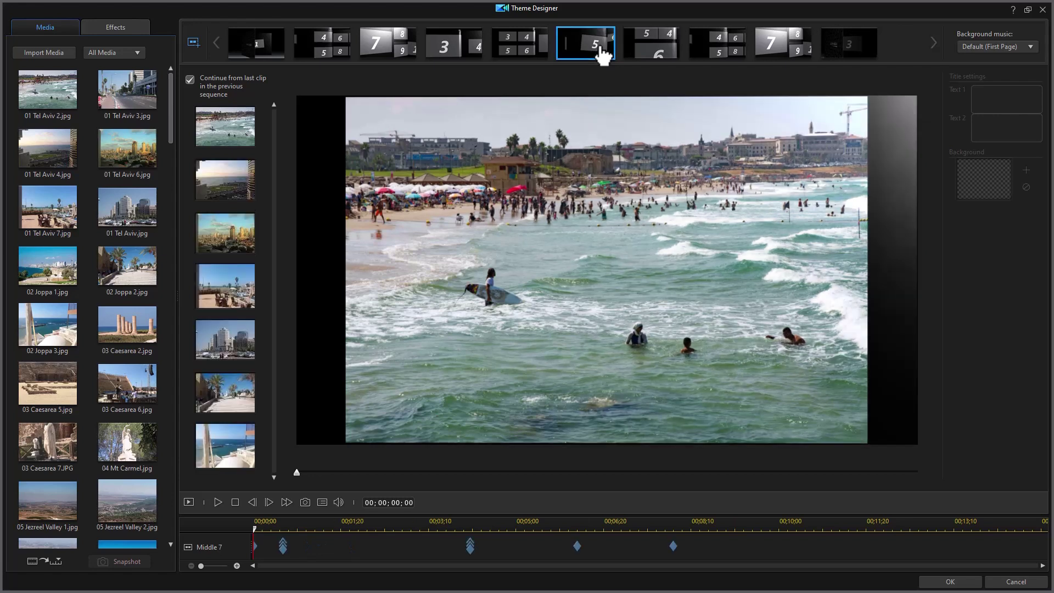
left_click(604, 55)
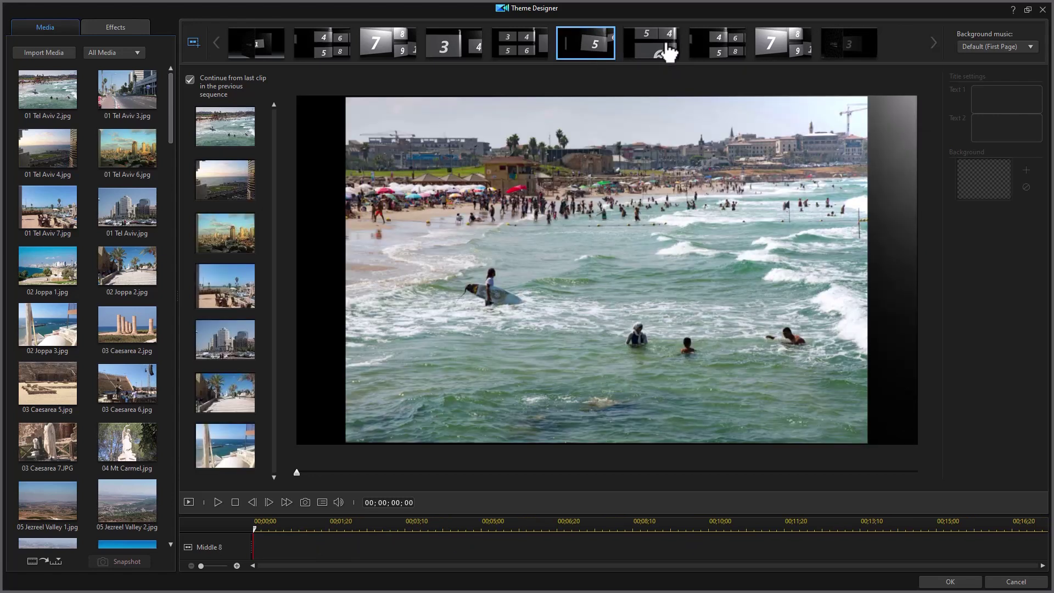
left_click(669, 52)
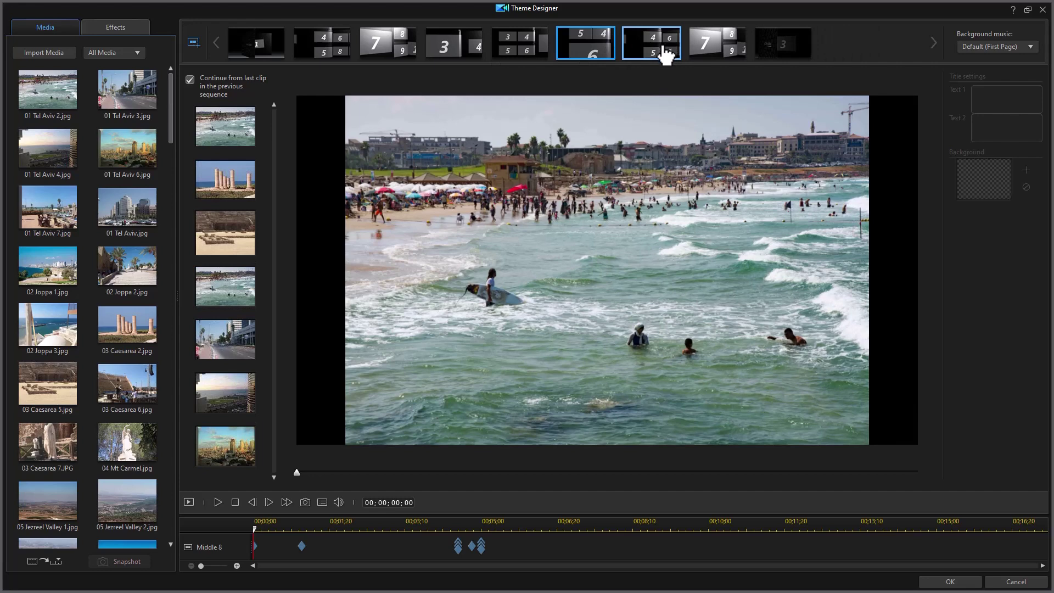
- Move the four-photo grid sequence one place earlier in the strip
left_click(665, 54)
left_click_drag(661, 52, 557, 53)
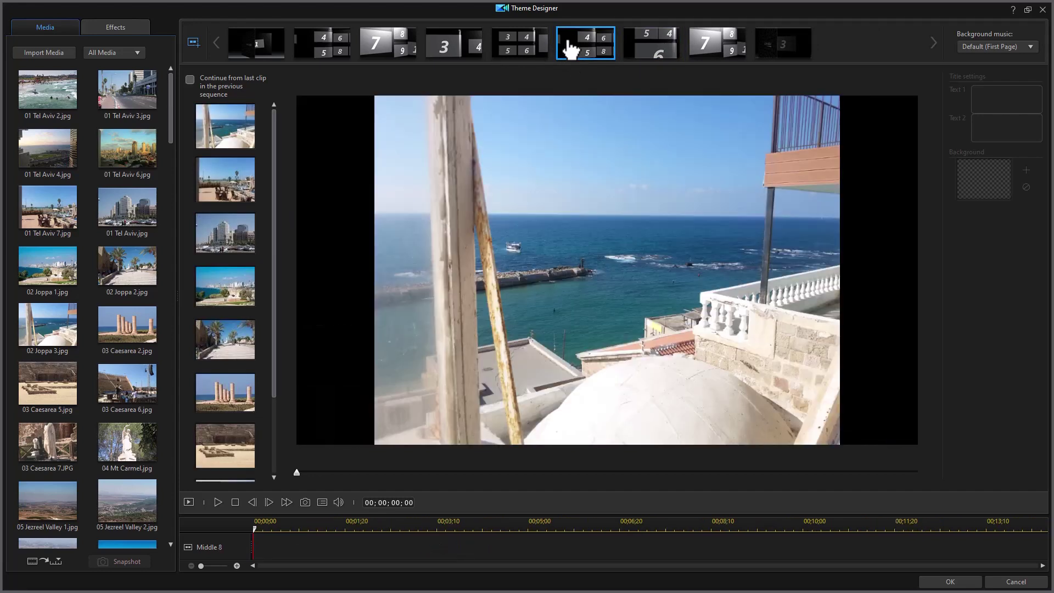
left_click(603, 53)
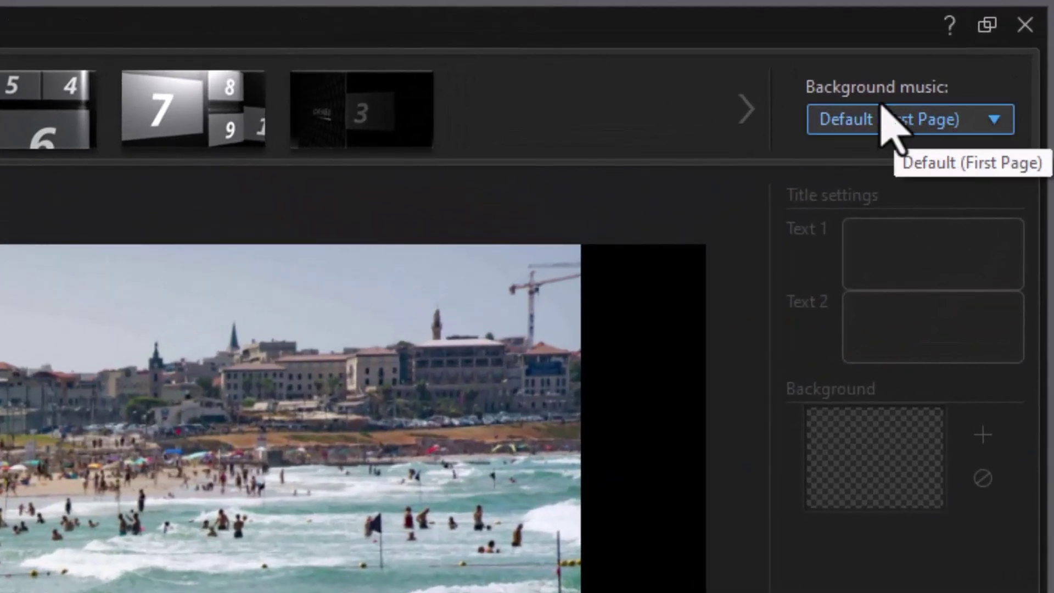
left_click(980, 124)
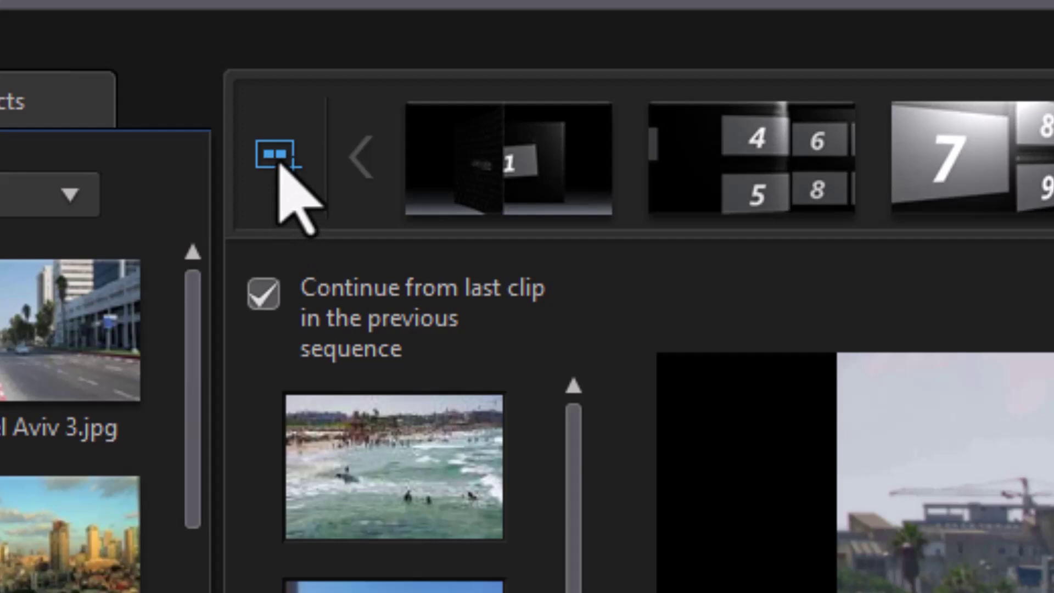
left_click(280, 164)
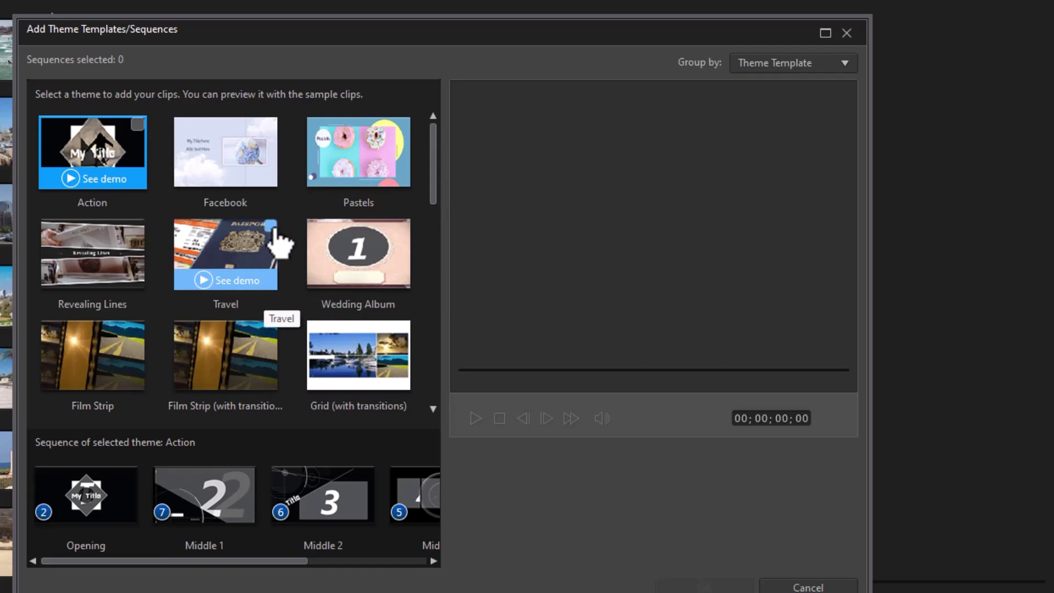
- Select only the Travel theme's Opening and Closing sequences, leaving 2 sequences selected
left_click(271, 226)
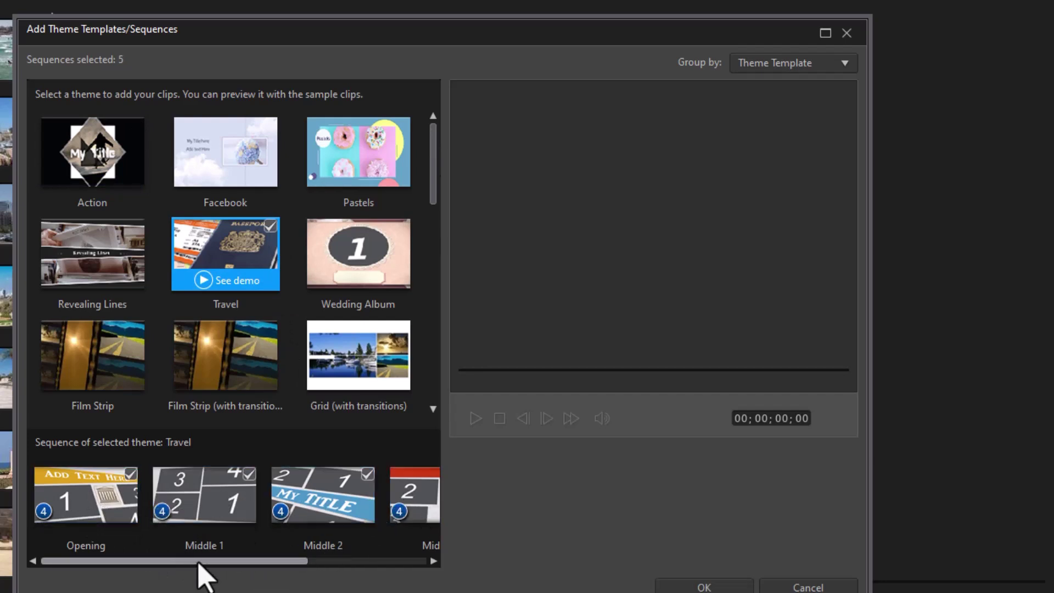
left_click_drag(207, 561, 116, 559)
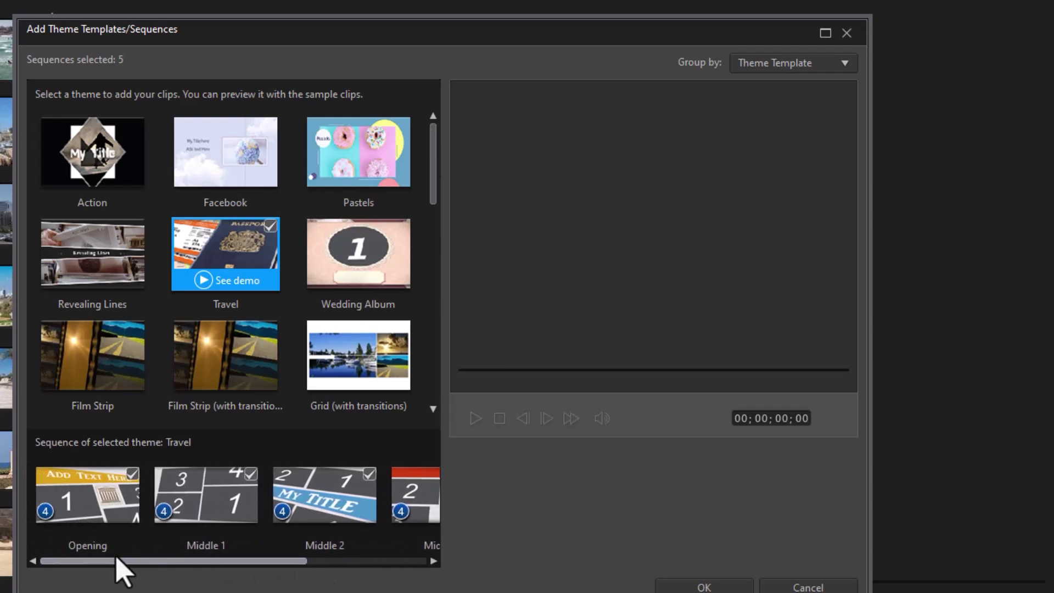
left_click(271, 226)
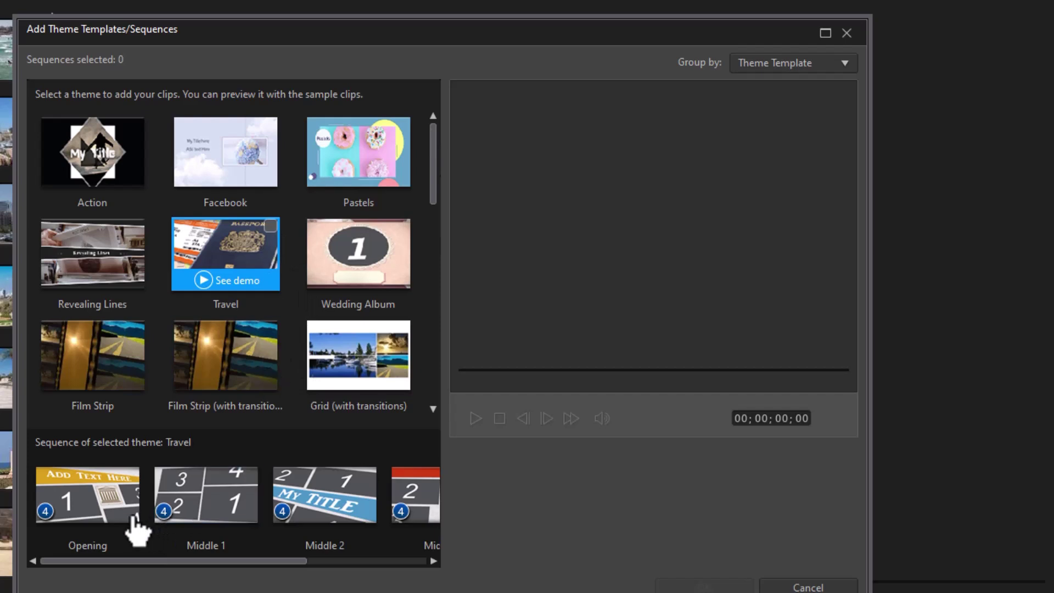
left_click(133, 474)
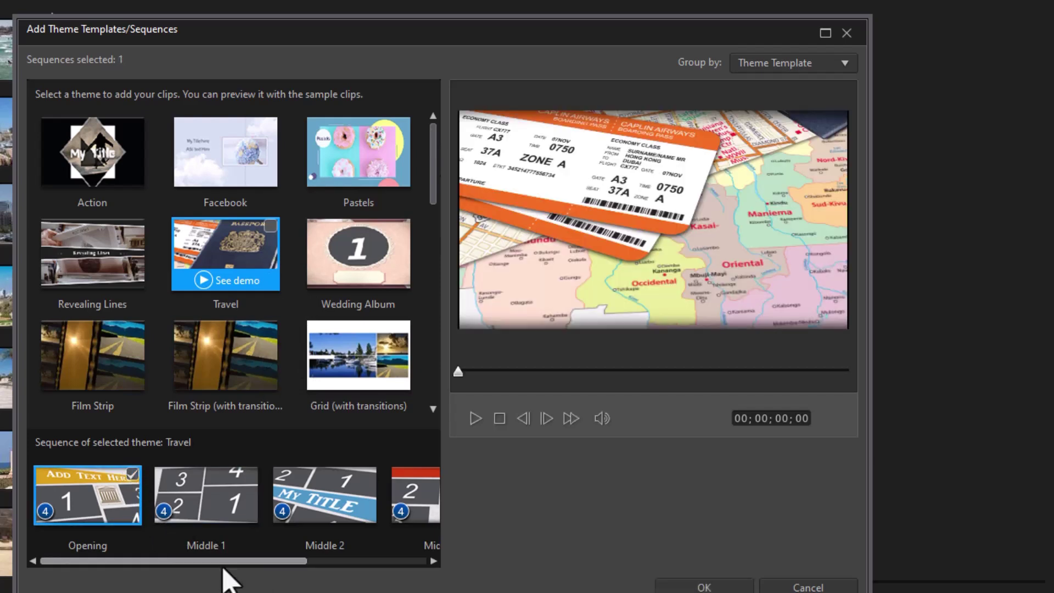
left_click_drag(228, 575, 442, 561)
mouse_move(434, 473)
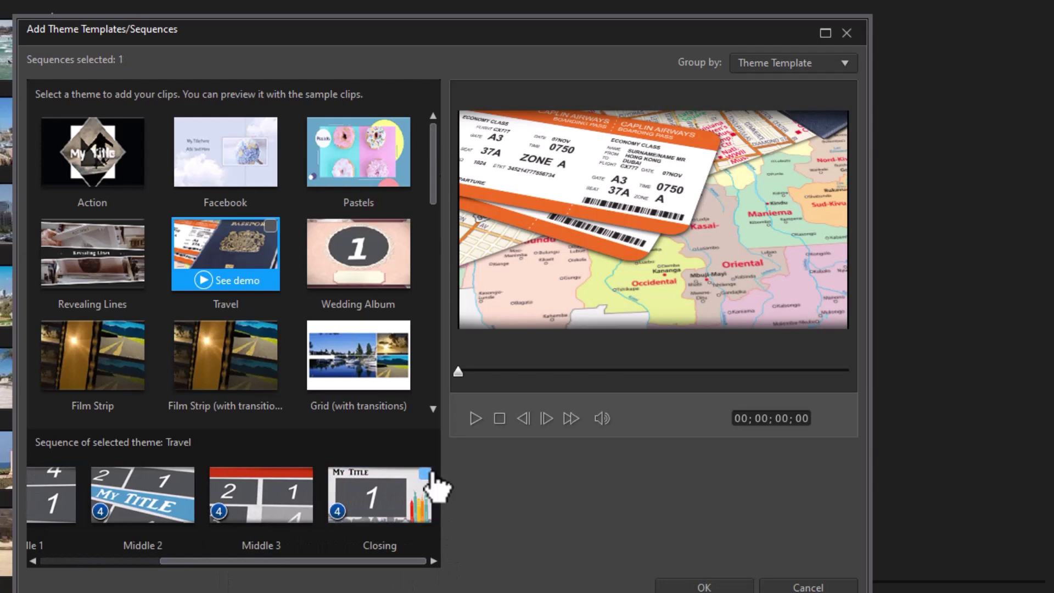
left_click(432, 474)
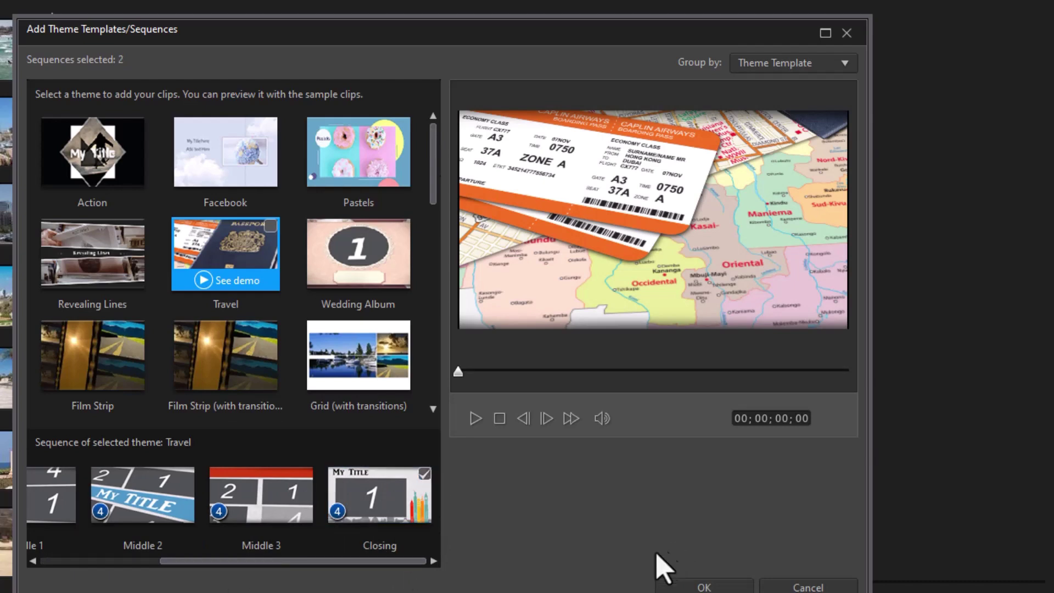
- Add the Travel Opening and Closing to the theme and move the Opening toward the strip's start
left_click(727, 586)
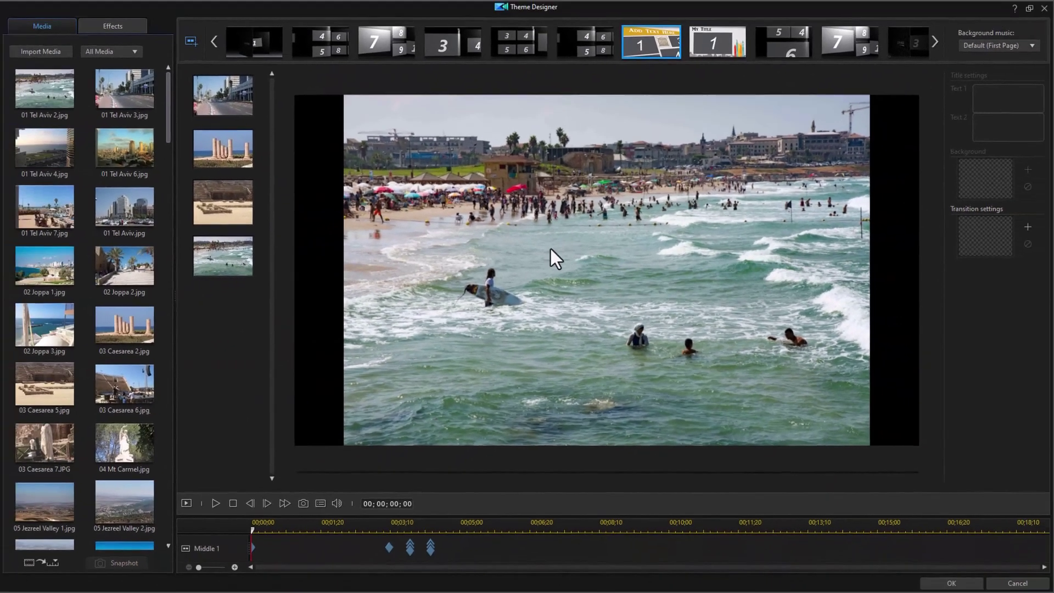
left_click(732, 42)
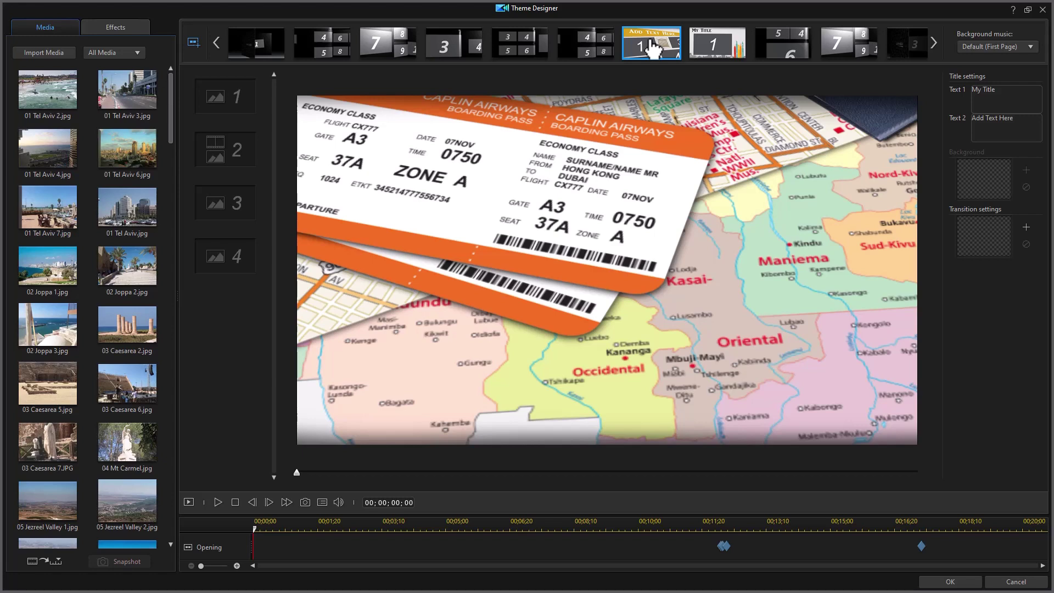
left_click_drag(653, 48, 285, 57)
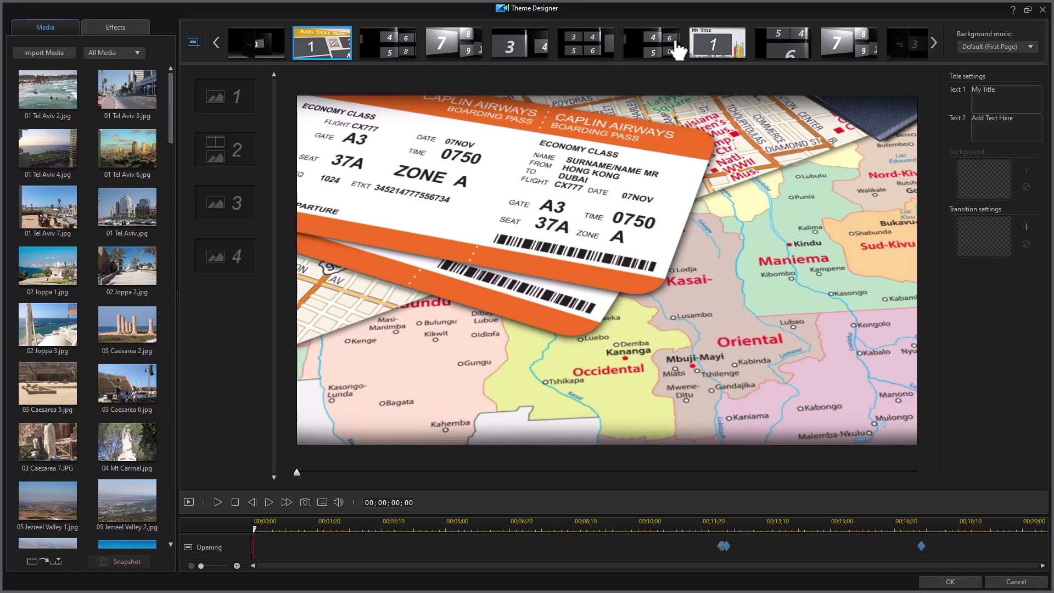
- Move the My Title closing page to the end of the strip
left_click(717, 46)
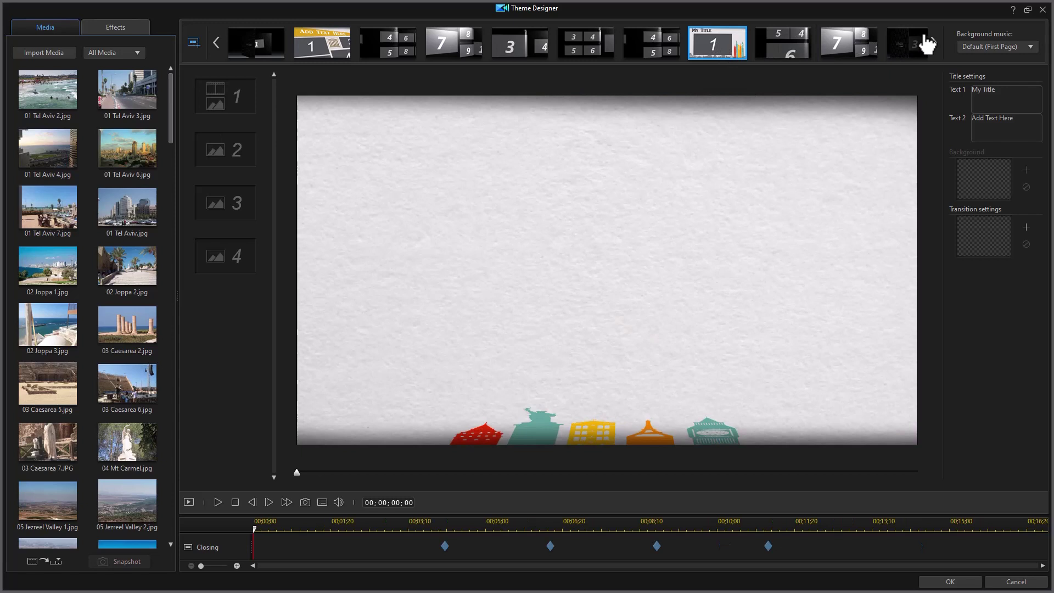
left_click(931, 43)
left_click_drag(911, 55, 908, 55)
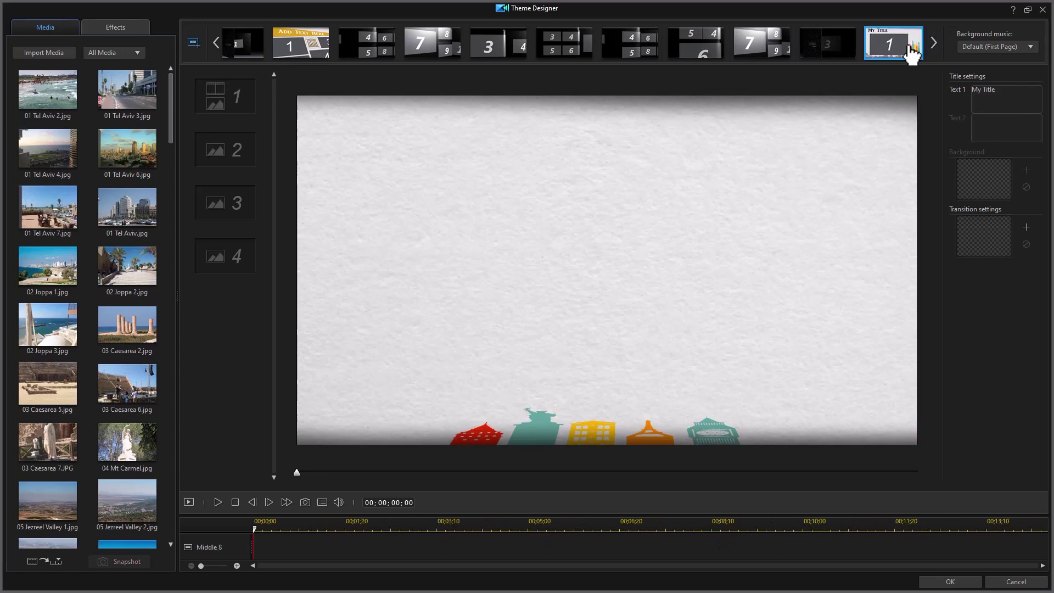
- Remove The End and LOVE ALBUM pages from the theme
left_click(828, 46)
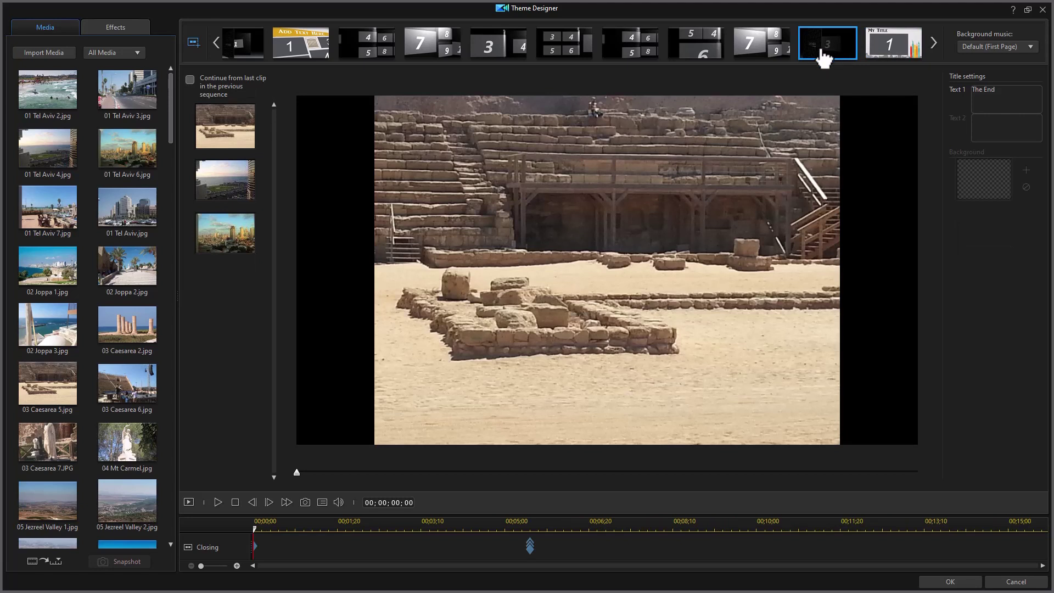
key("Delete")
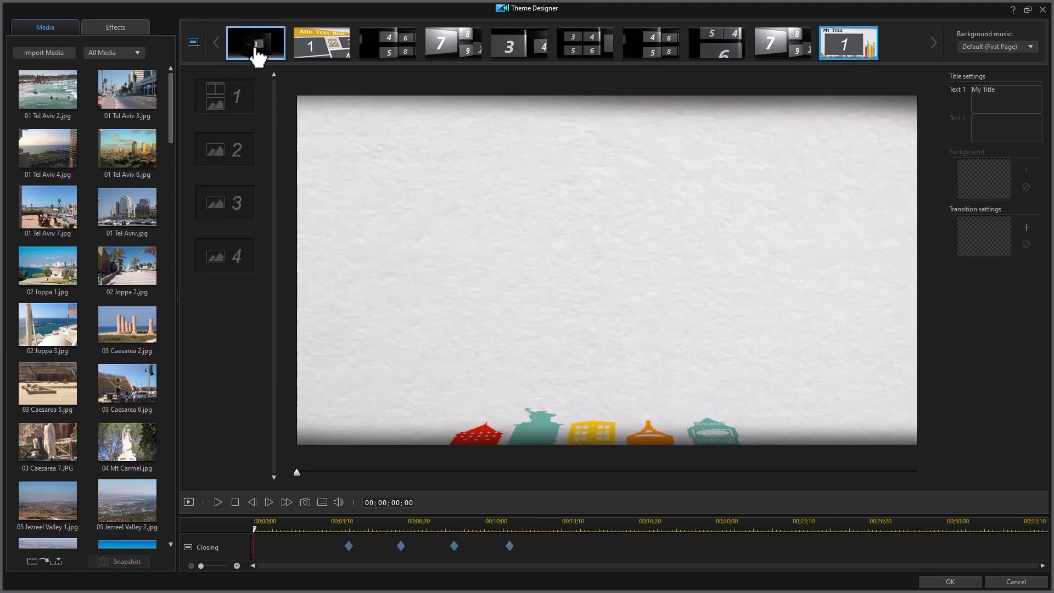
left_click(251, 49)
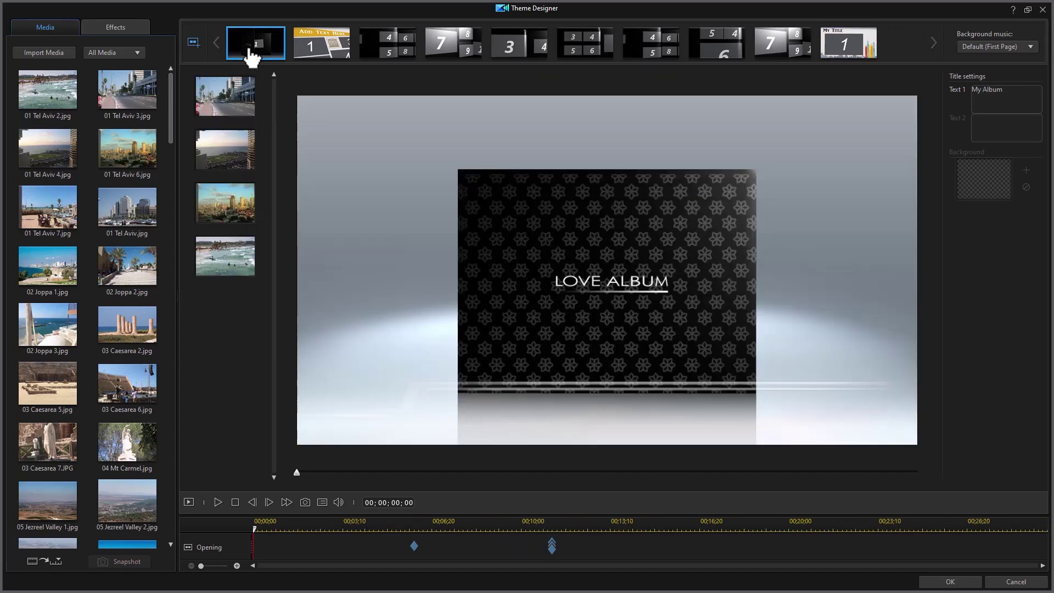
key("Delete")
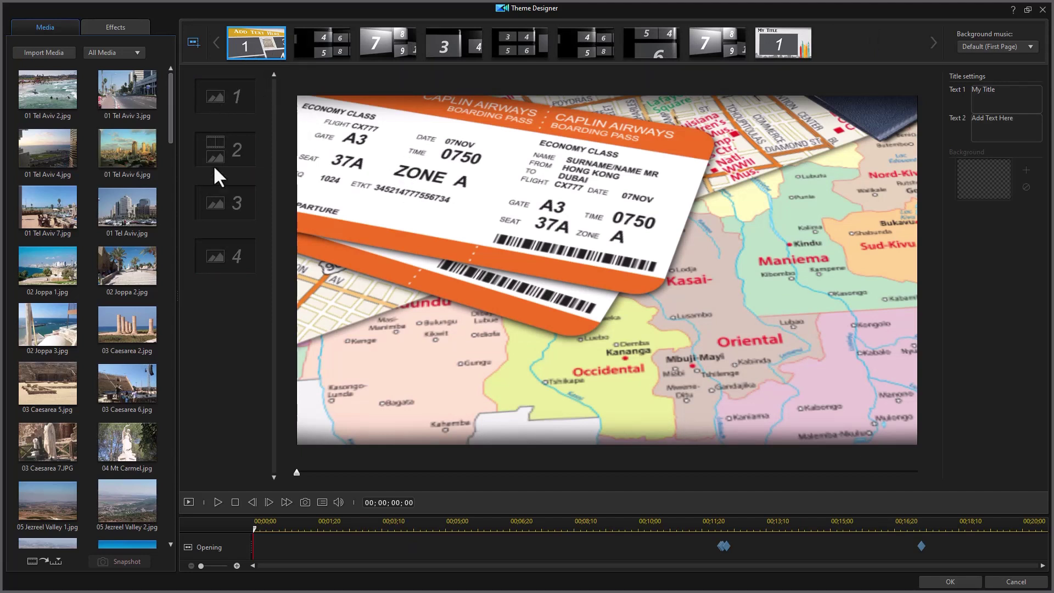
- Drop 02 Joppa 2, 03 Caesarea 2, 03 Caesarea 6 and 04 Mt Carmel into the opening's slots 1–4
left_click_drag(144, 275, 218, 109)
left_click_drag(136, 335, 230, 158)
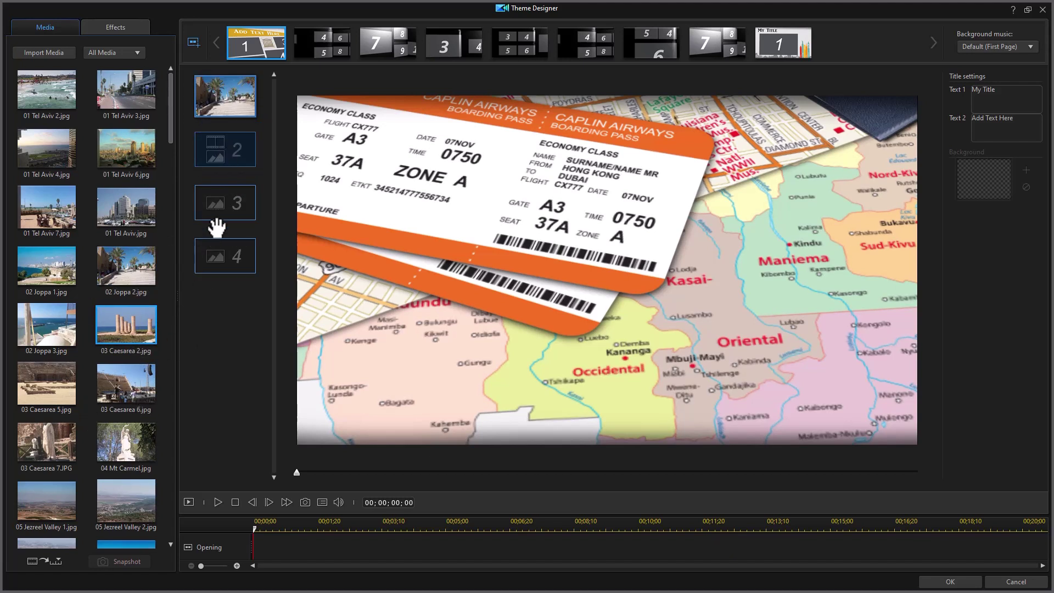
left_click_drag(234, 211, 222, 220)
left_click_drag(128, 439, 240, 243)
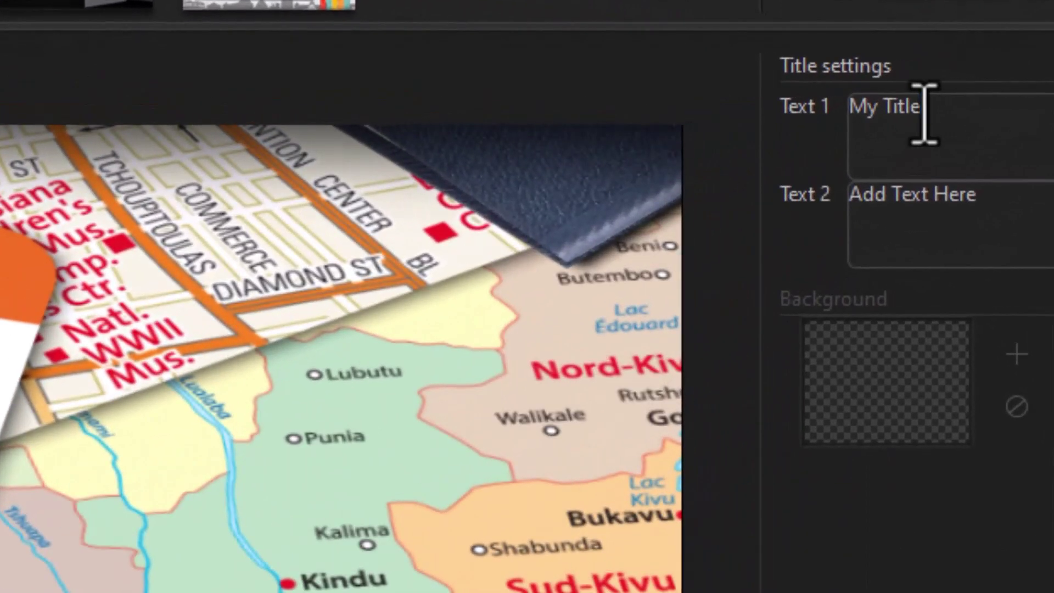
- Replace the opening title's Text 1 with 'Vacation' and Text 2 with 'Welcome'
left_click_drag(996, 90, 954, 85)
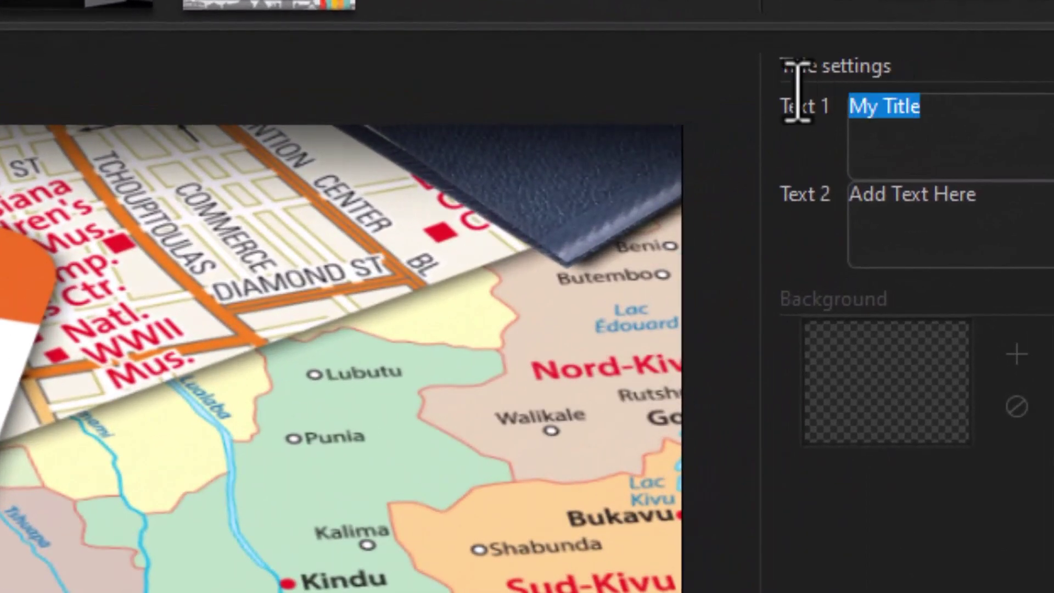
type("M")
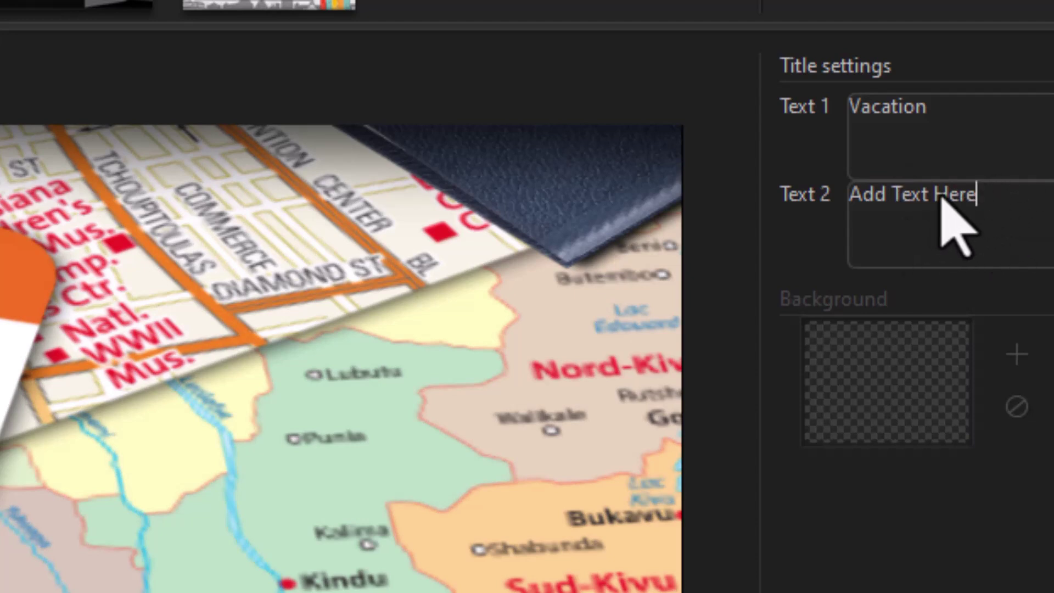
triple_click(919, 186)
type("Welc")
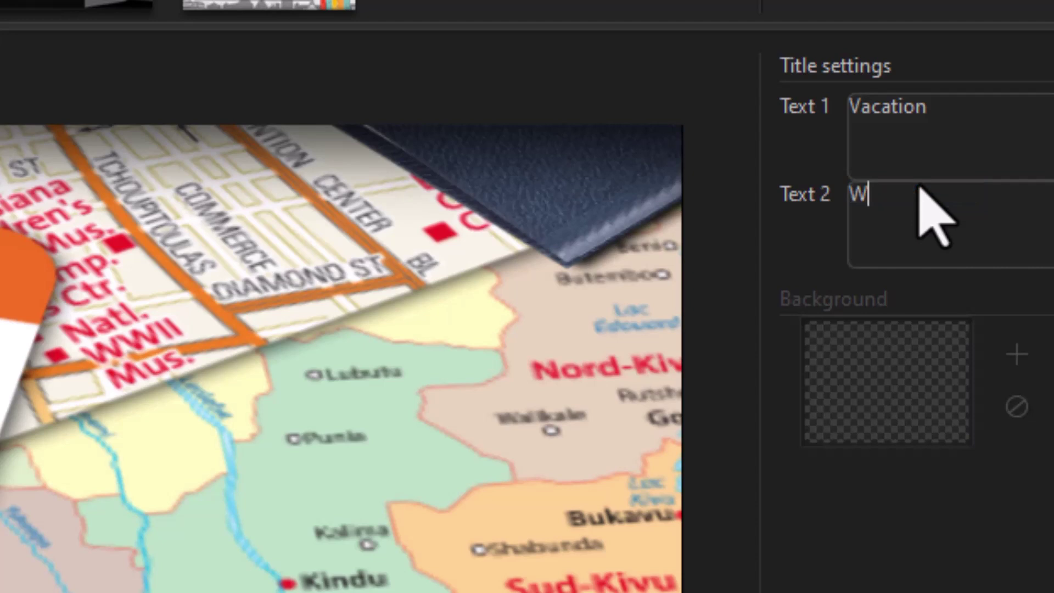
type("ome")
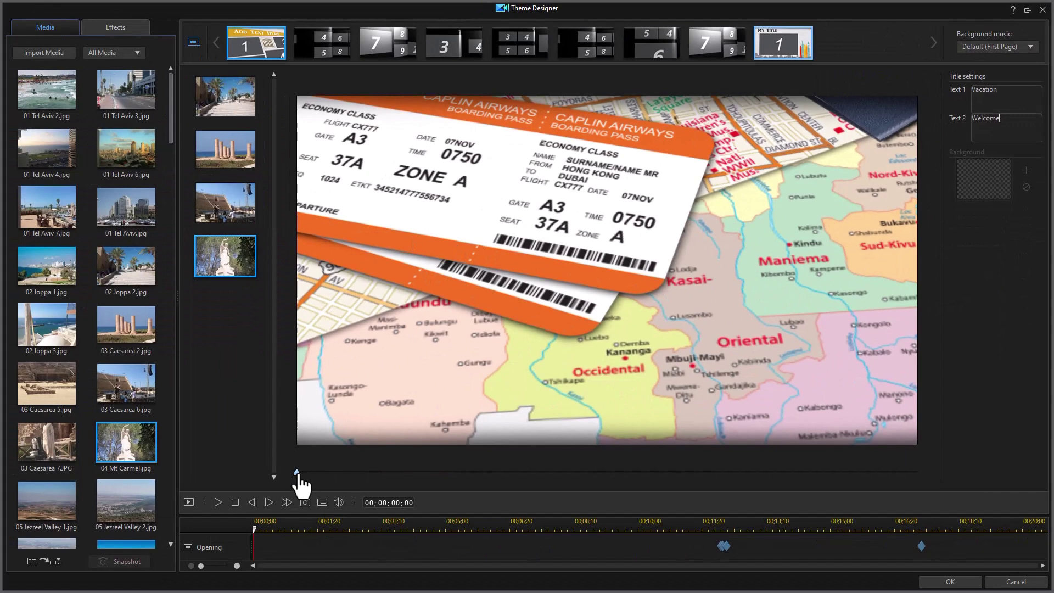
left_click(217, 502)
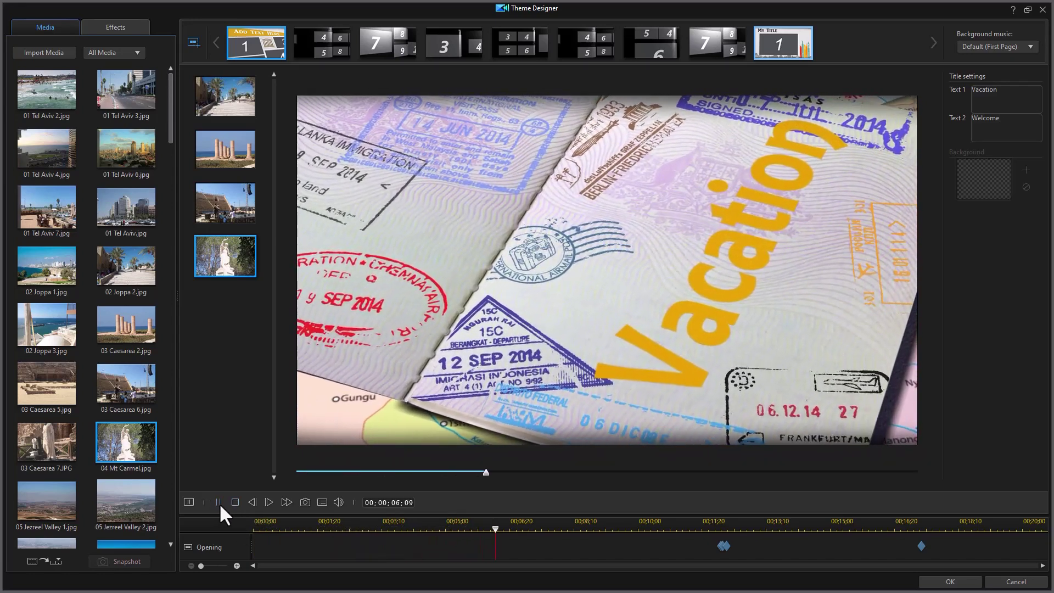
left_click(219, 502)
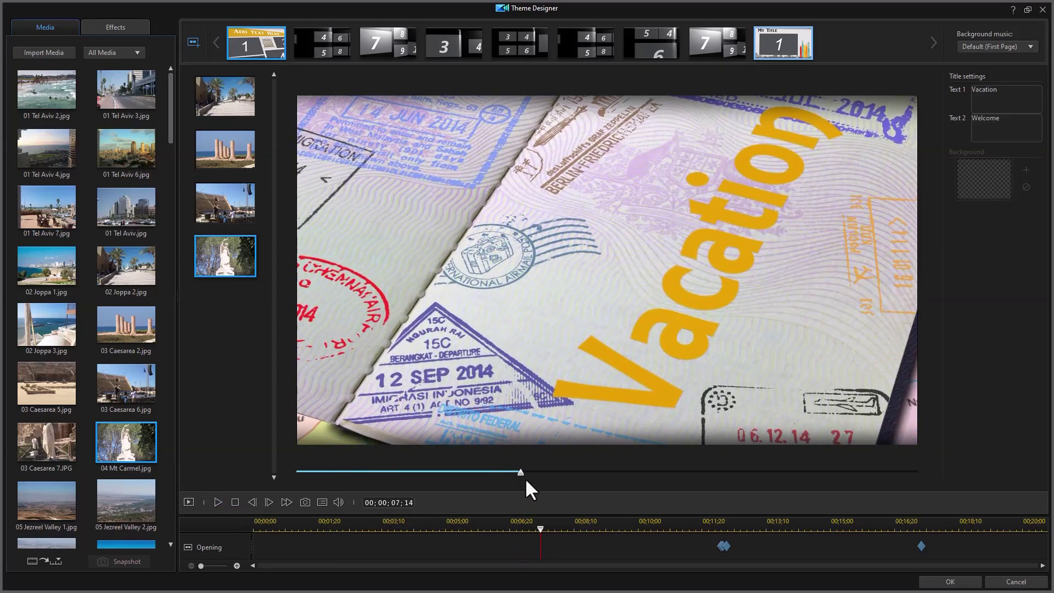
left_click_drag(517, 473, 827, 446)
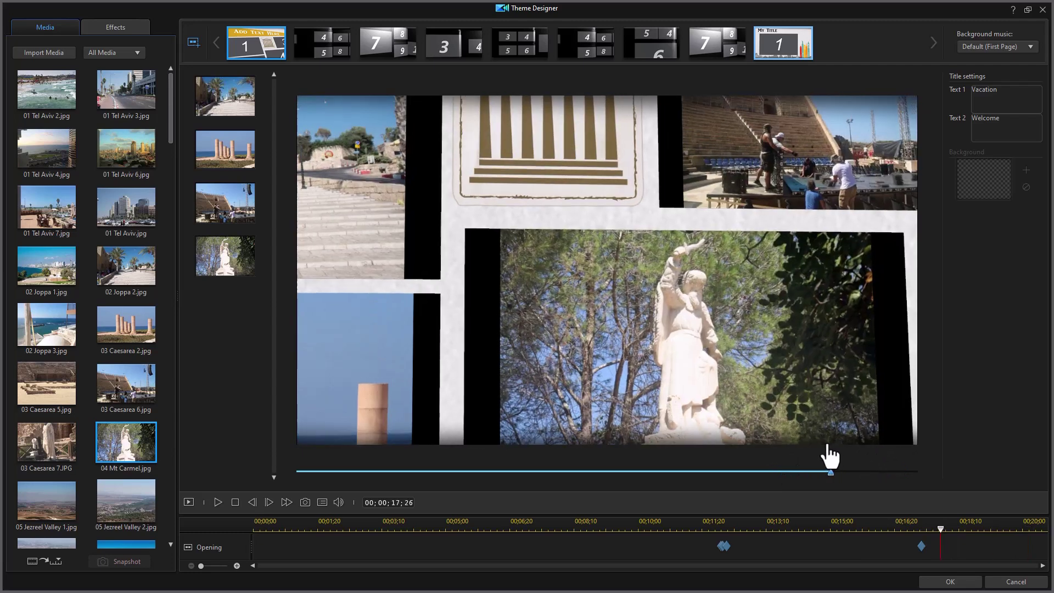
left_click(232, 236)
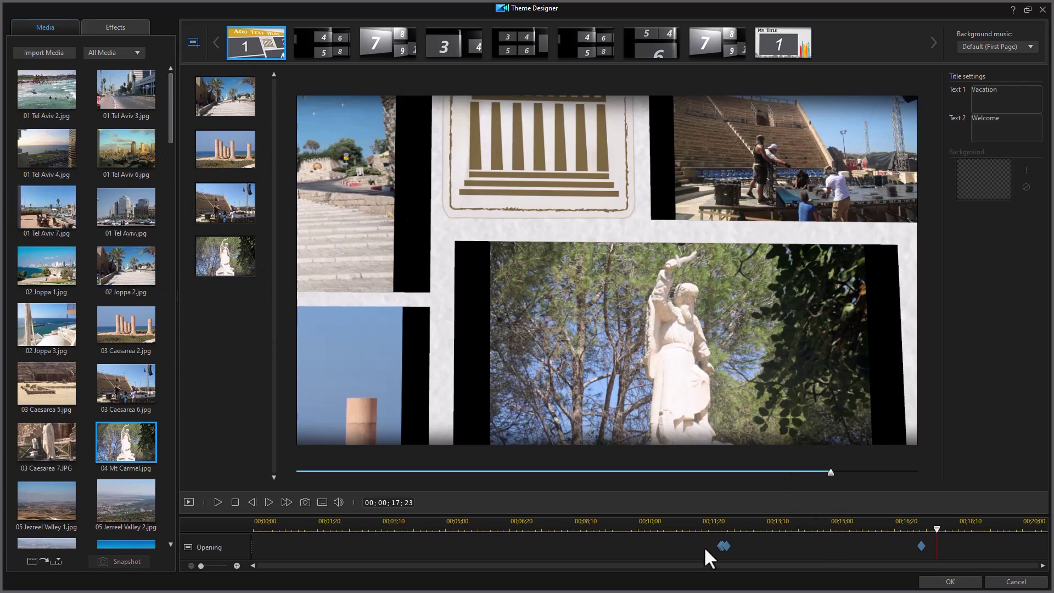
left_click(794, 50)
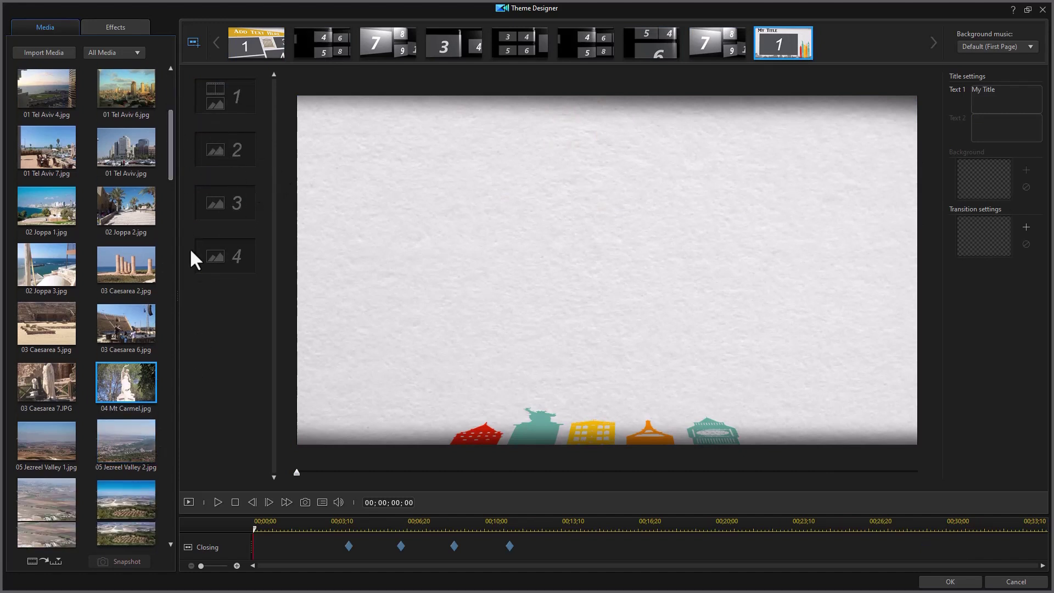
- Drop Tel Dan 1, Tel Dan 4, Nazareth 1 and Mt Precipice 4 into the closing page's slots 1–4
scroll(157, 275, "down", 15)
left_click_drag(130, 241, 217, 100)
left_click_drag(132, 301, 223, 156)
left_click(136, 362)
left_click_drag(143, 354, 220, 204)
left_click_drag(141, 478, 219, 257)
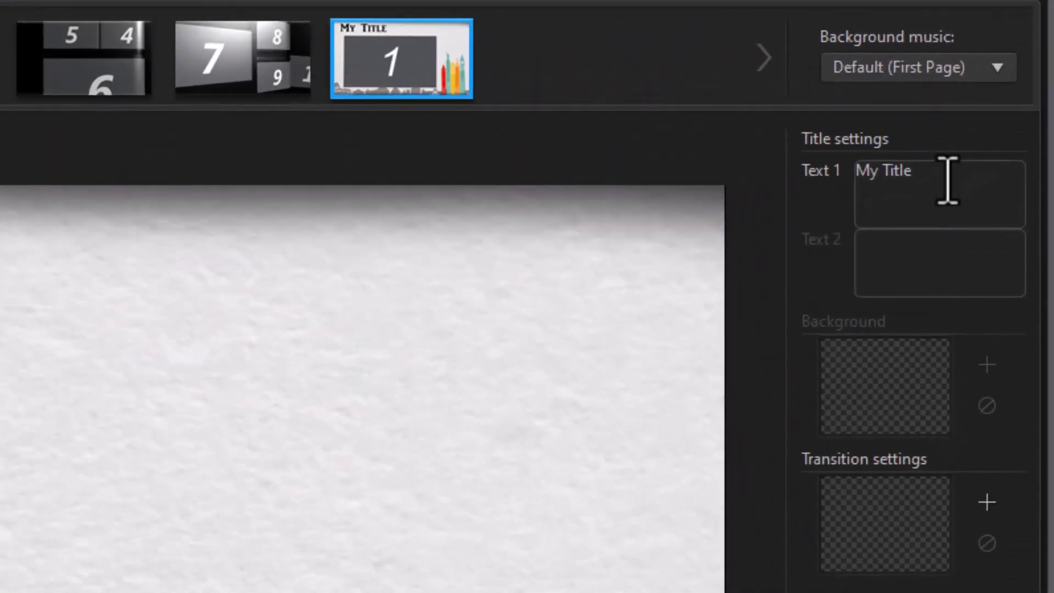
- Replace the closing page's placeholder title with 'Good Bye' and scrub the preview to check it
left_click_drag(1007, 91, 933, 82)
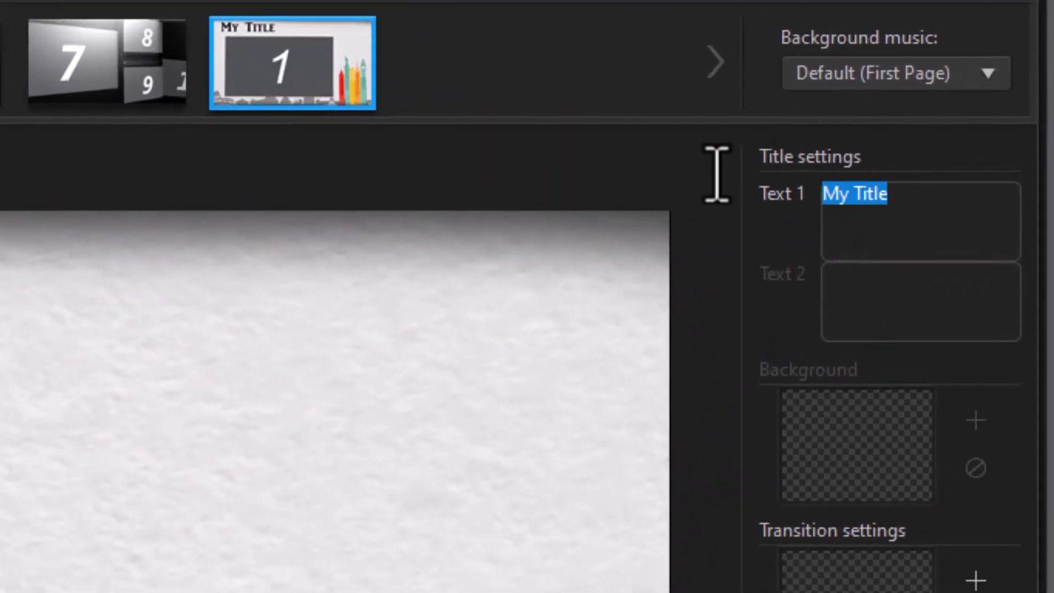
type("Good Bye")
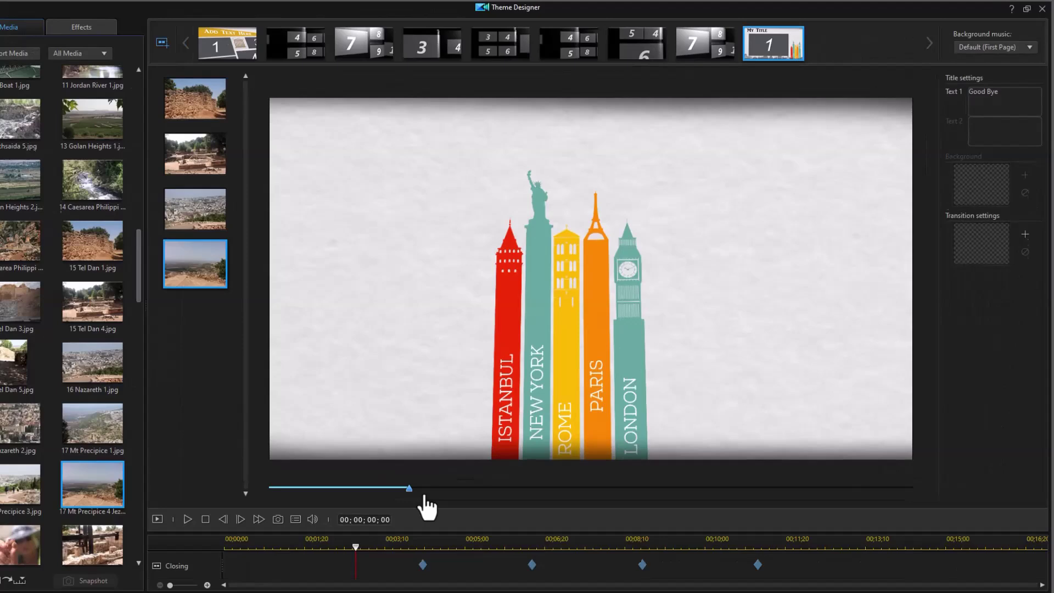
left_click_drag(423, 494, 897, 437)
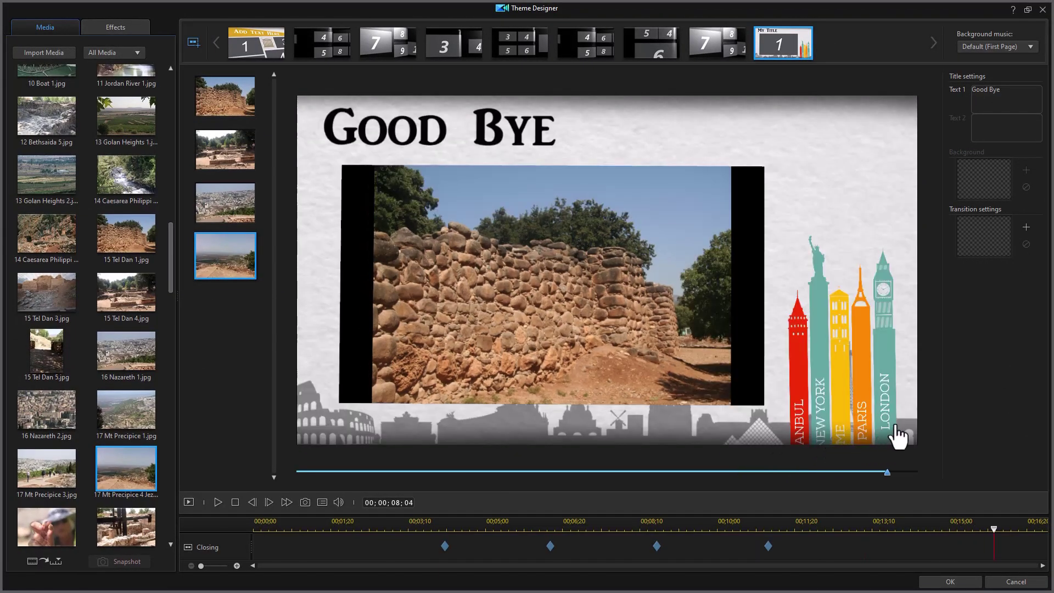
left_click(744, 472)
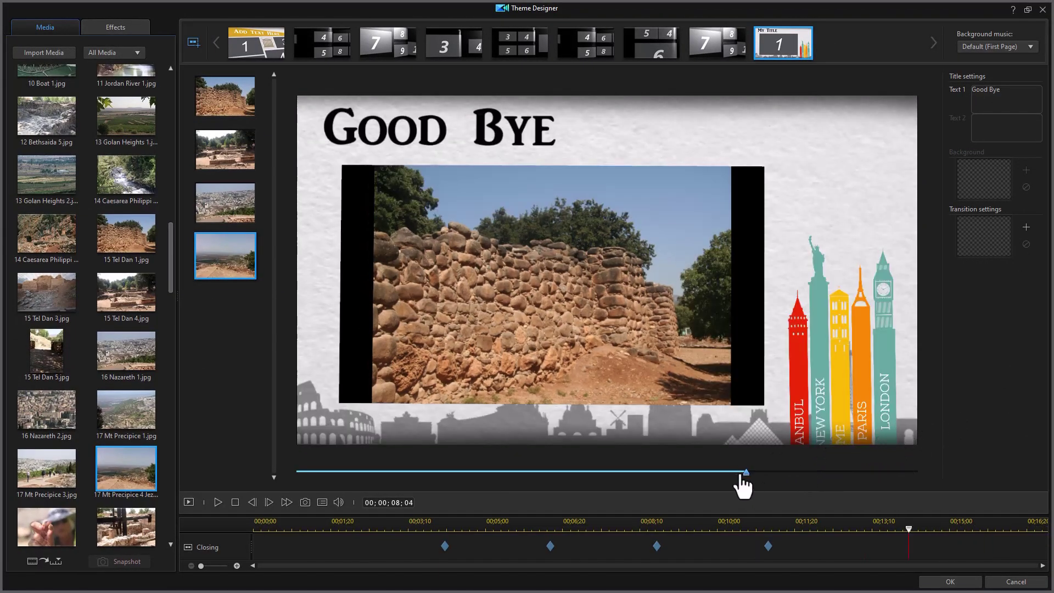
left_click_drag(743, 484, 702, 480)
- Review the Tel Aviv middle page (template 7) in the preview, then accept the Theme Designer changes
left_click(727, 44)
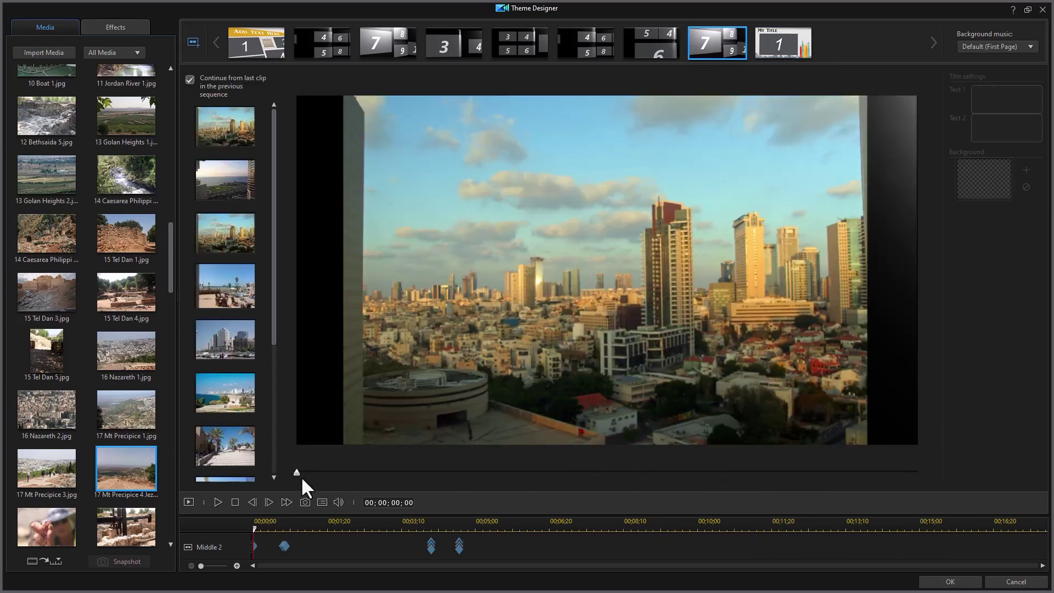
left_click_drag(503, 472, 1007, 458)
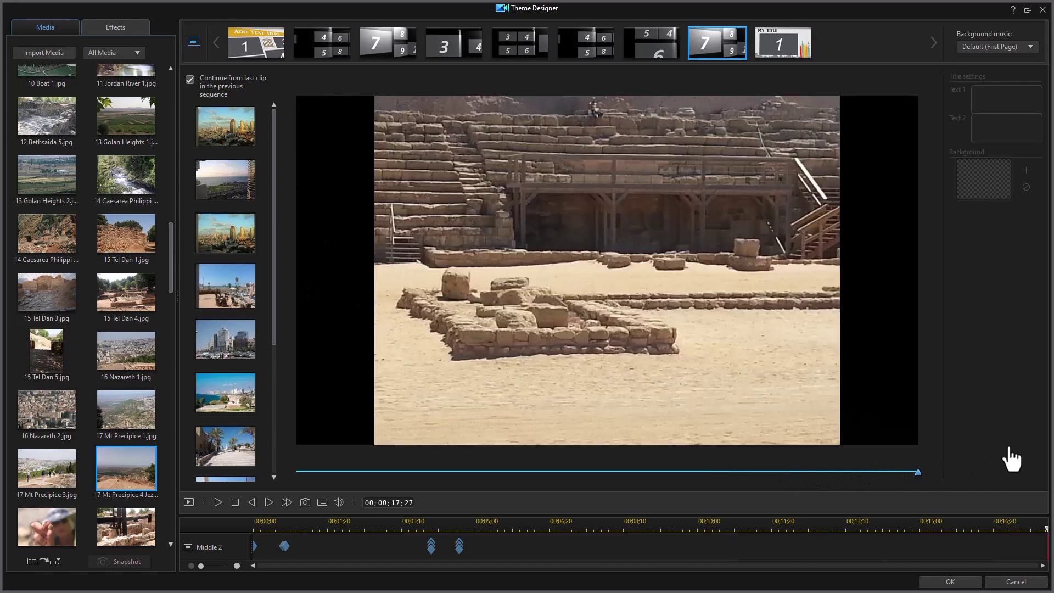
left_click_drag(925, 504, 799, 484)
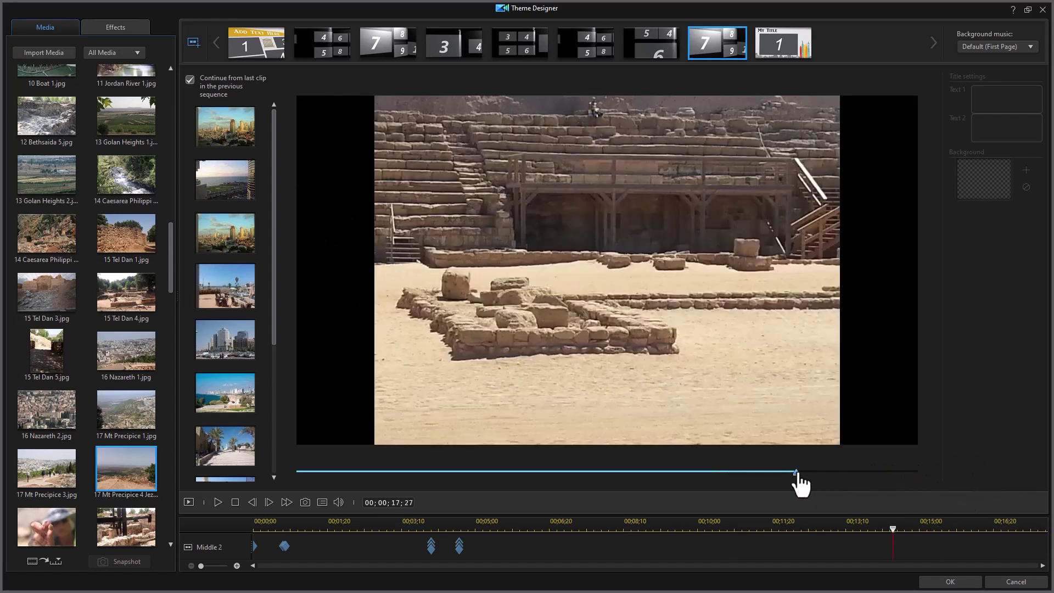
left_click(954, 583)
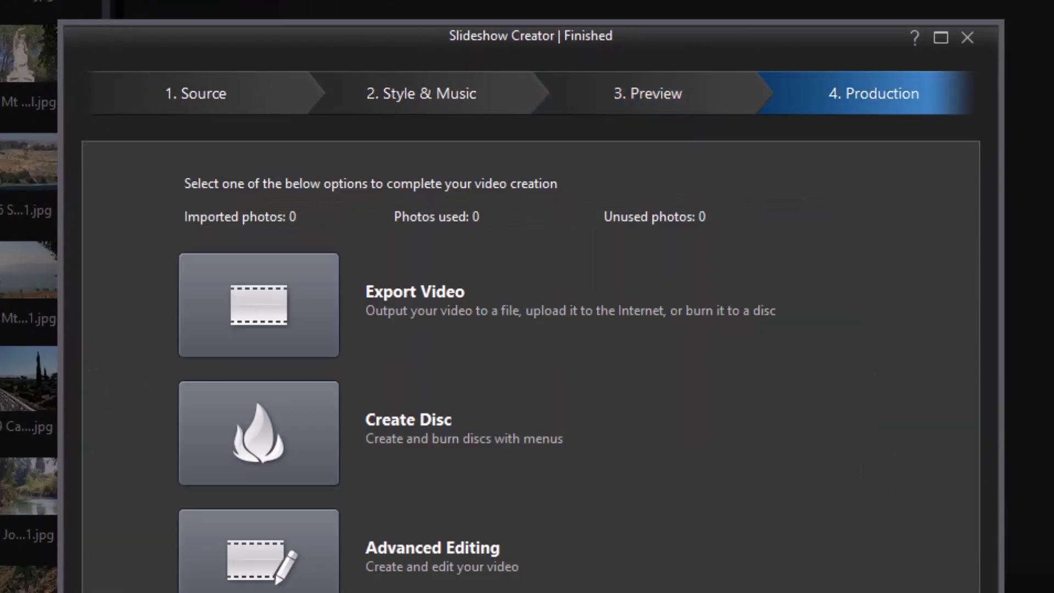
- Choose Advanced Editing to place the slideshow on the main editing timeline
left_click(302, 571)
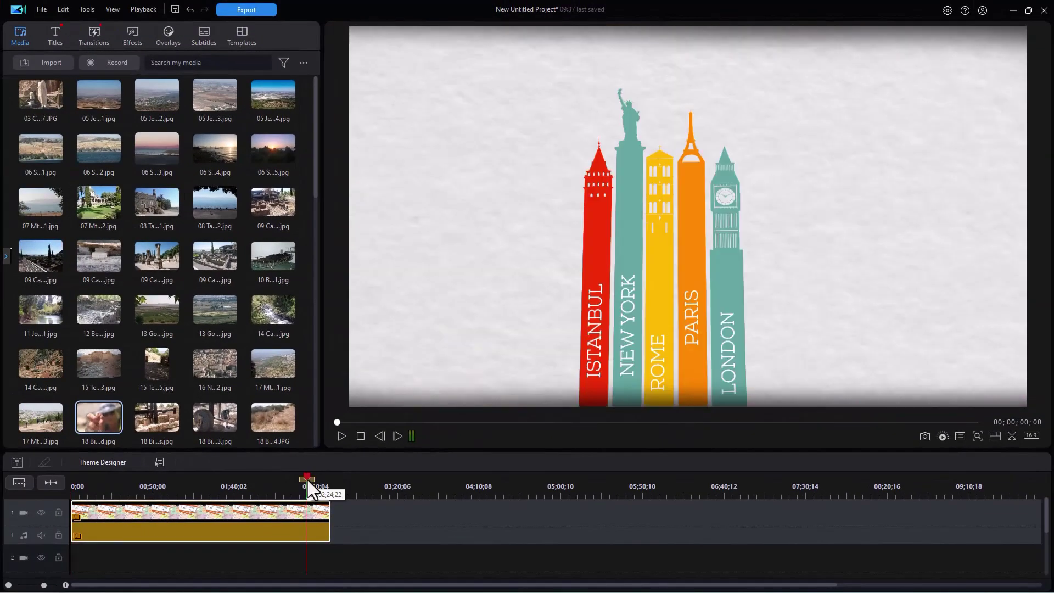
left_click_drag(307, 487, 270, 482)
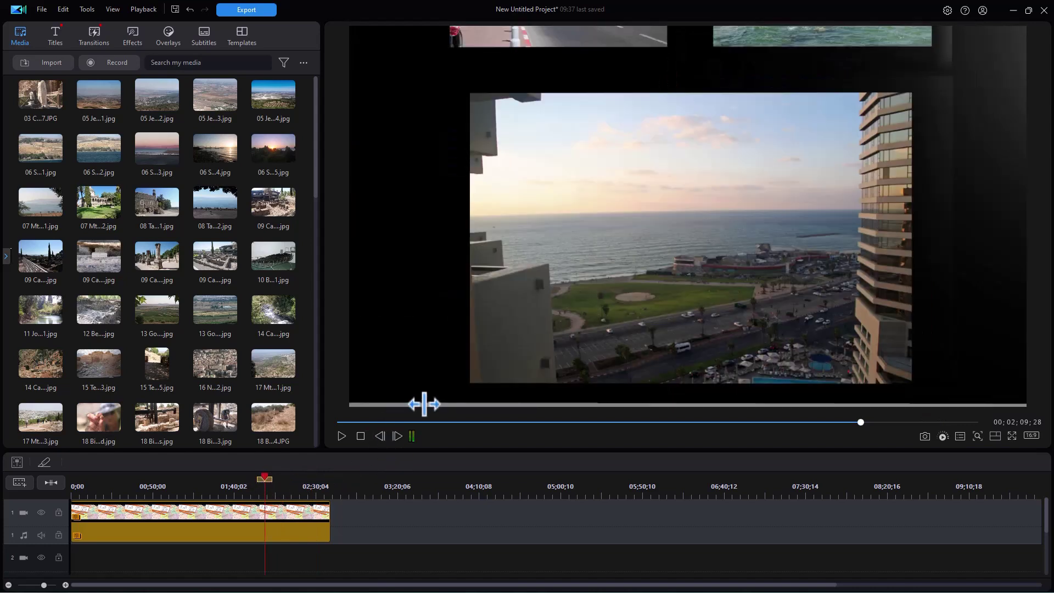
left_click(340, 436)
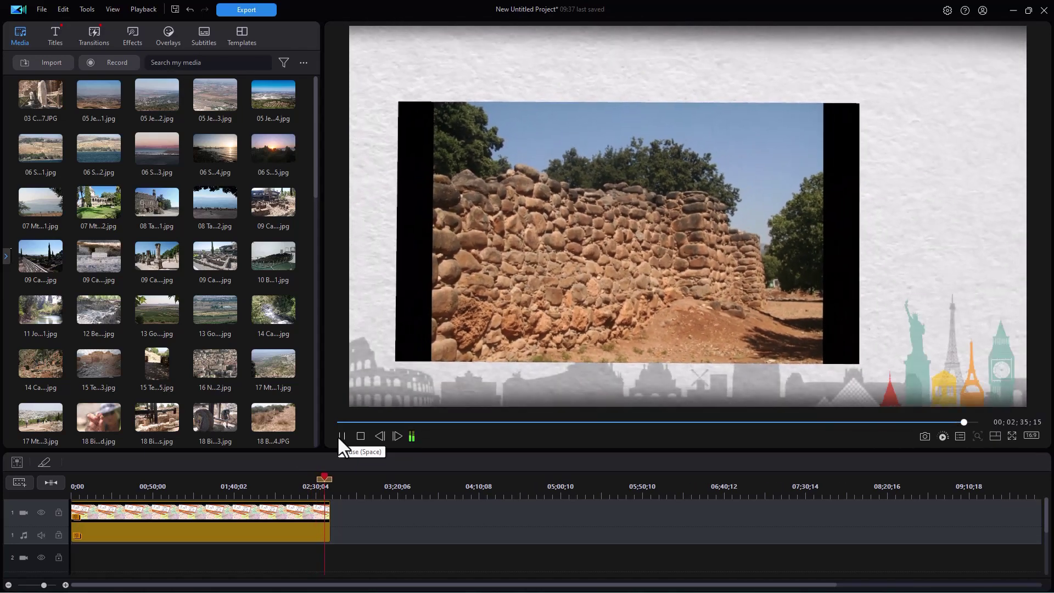
left_click(338, 437)
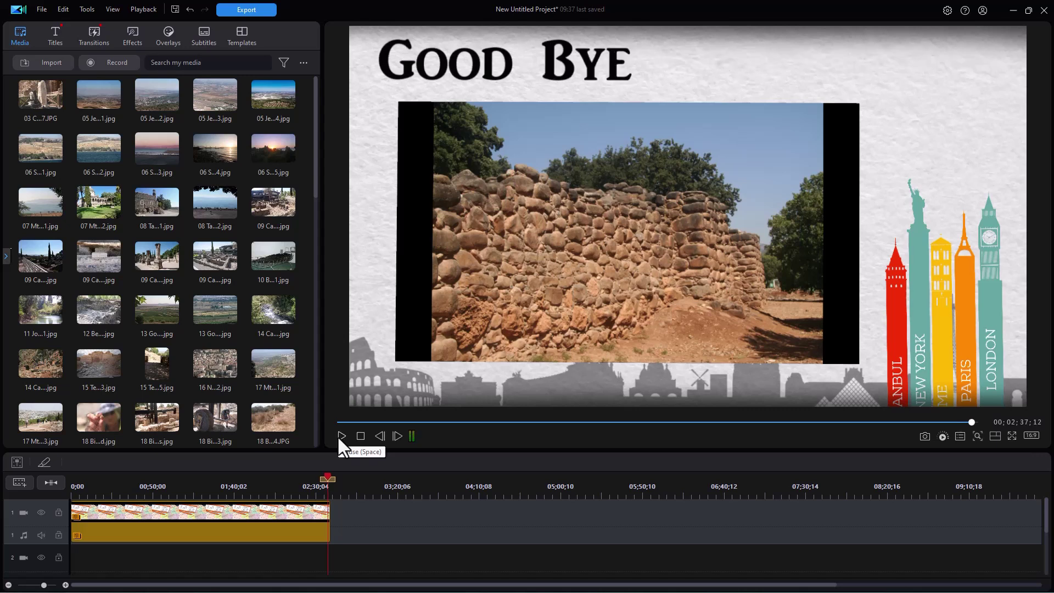